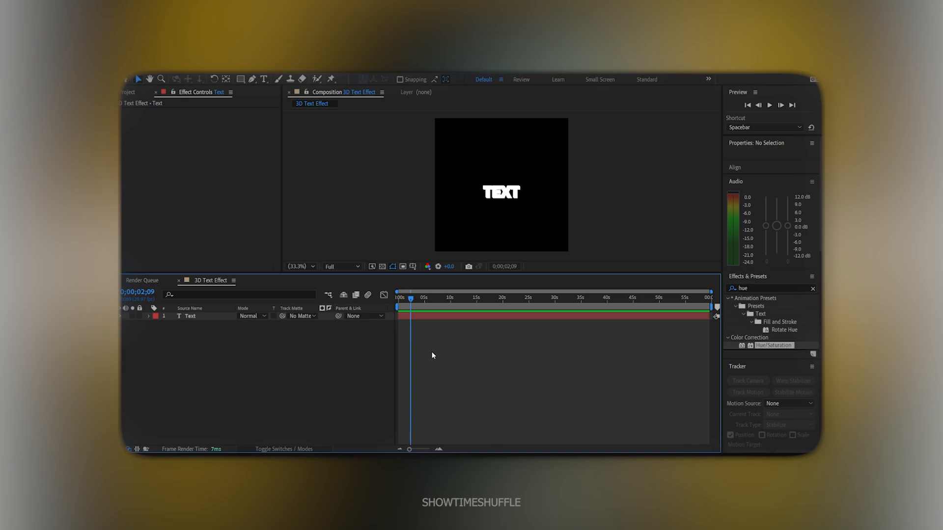
Move the playhead to 0;00;00;00, clear the effects search, and select the Text layer
left_click(396, 298)
left_click(813, 288)
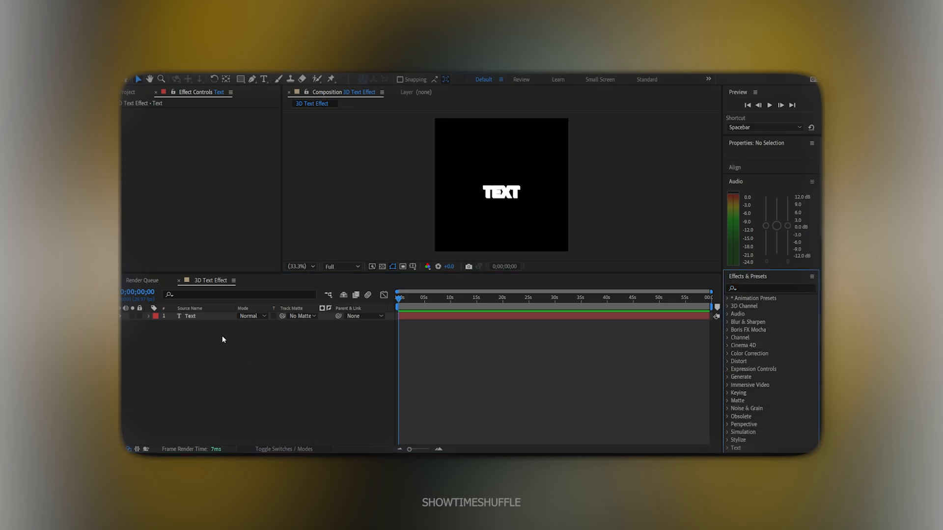
left_click(216, 317)
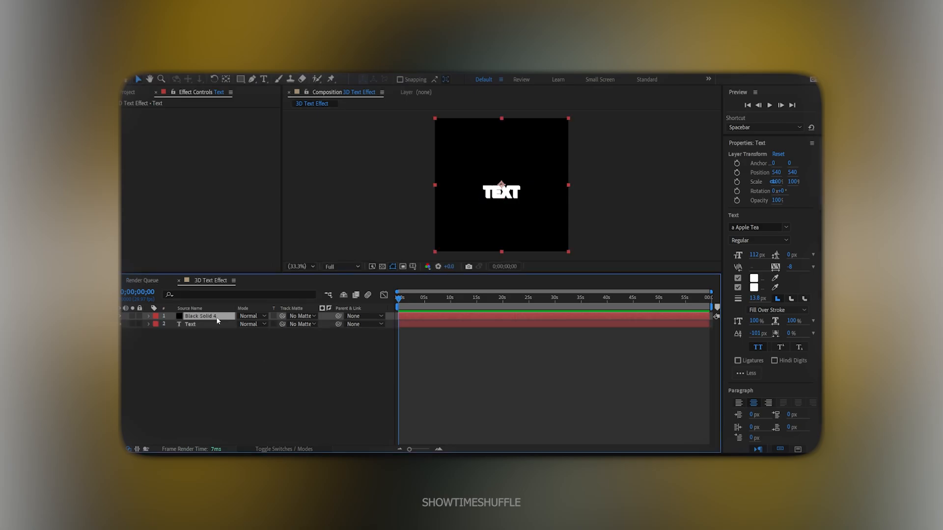
Find 'elem' in Effects & Presets and apply Video Copilot Element to Black Solid 4
left_click(218, 320)
key("ctrl+5")
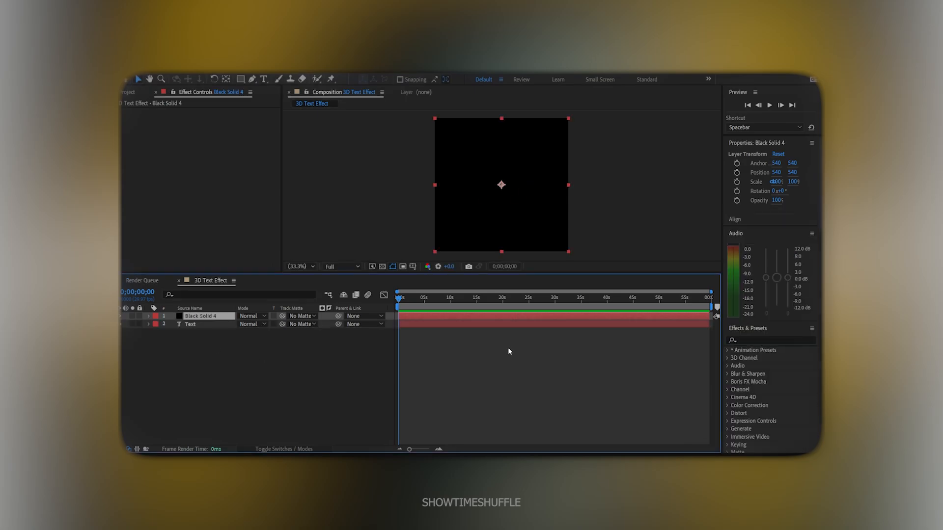
left_click(755, 340)
type("e")
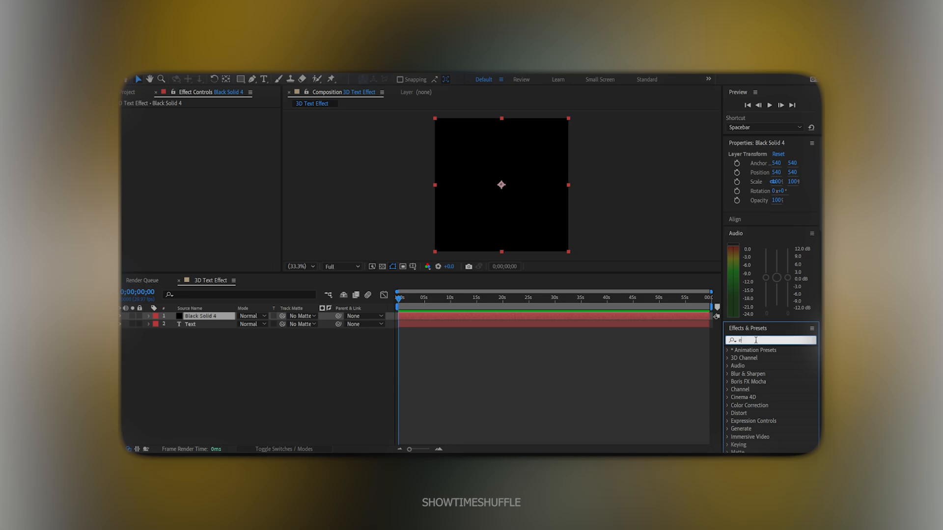
type("lem")
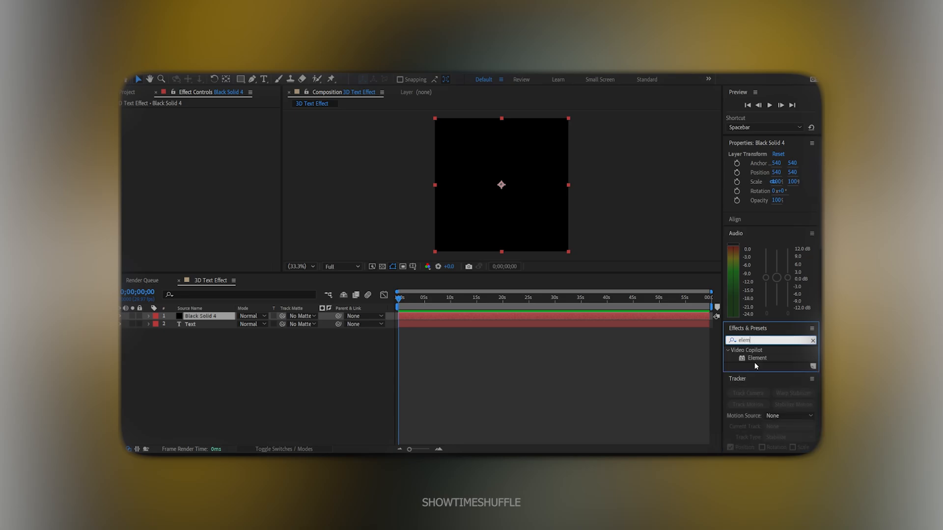
left_click_drag(757, 358, 502, 319)
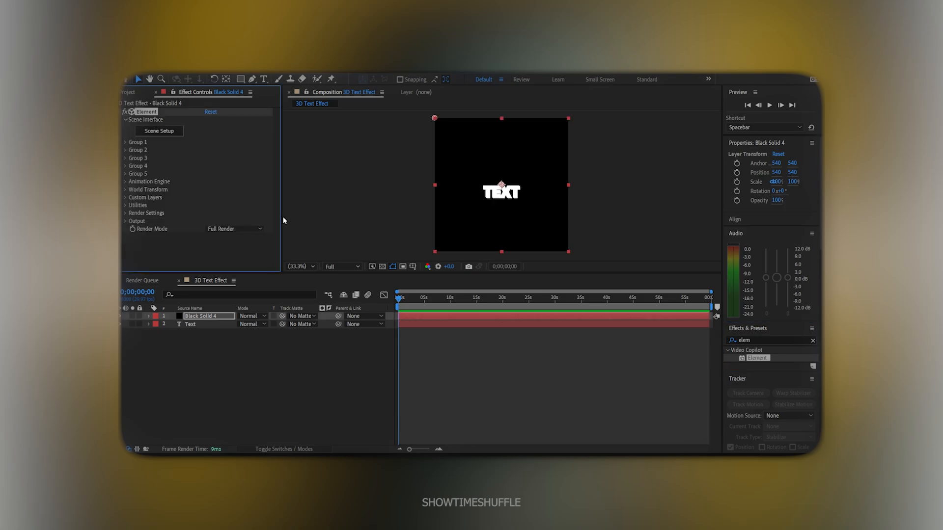
Set Element's Path Layer 1 to 2. Text and hide the flat Text layer
left_click(126, 197)
left_click(134, 206)
scroll(139, 201, "down", 3)
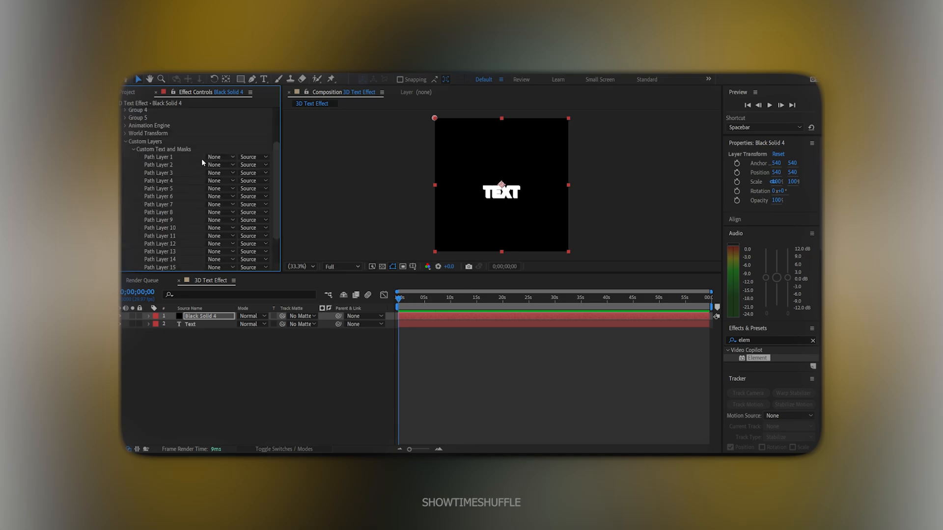
left_click(230, 195)
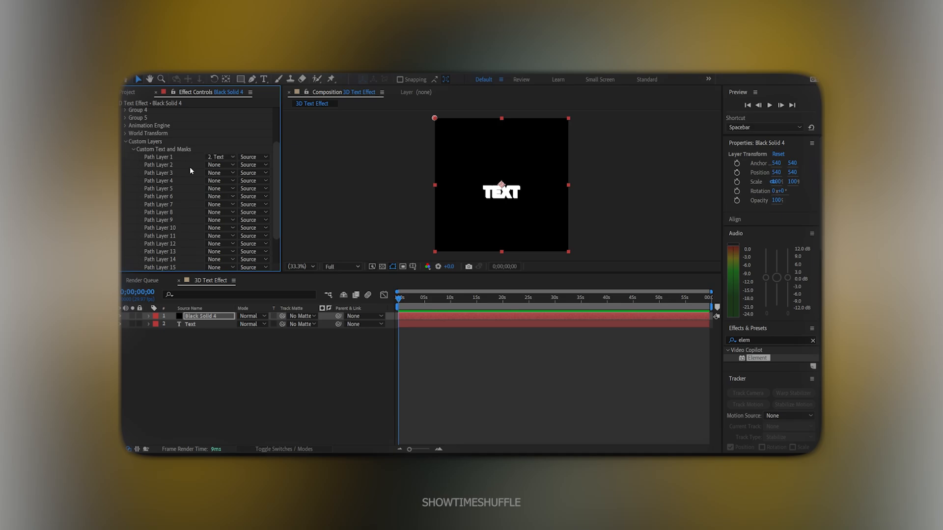
left_click(134, 148)
left_click(125, 198)
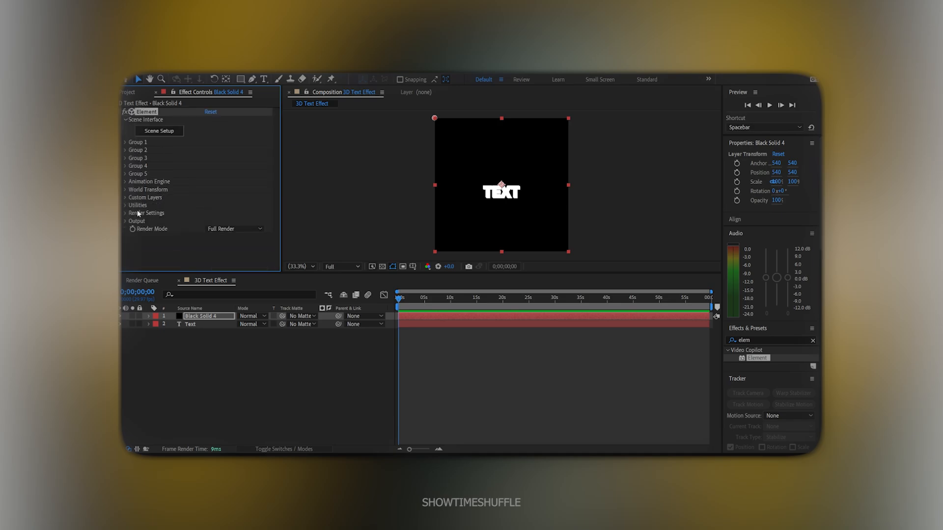
left_click(119, 329)
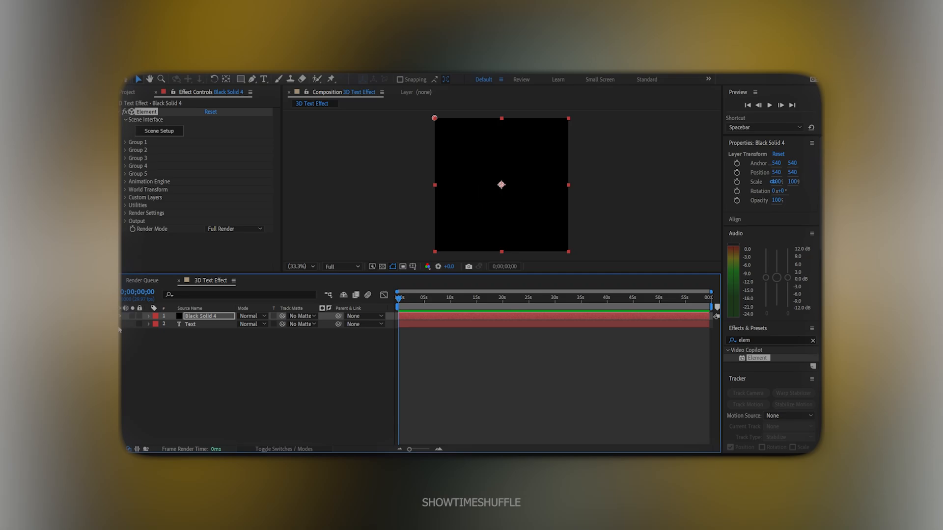
Launch Element's Scene Setup from the Effect Controls panel
left_click(170, 133)
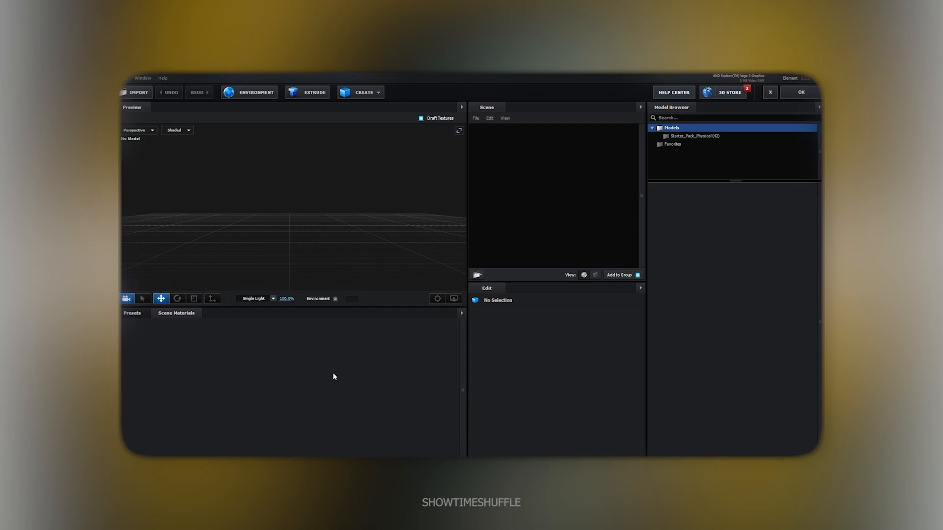
Extrude the TEXT into a 3D model and browse the Physical bevel presets
left_click(314, 98)
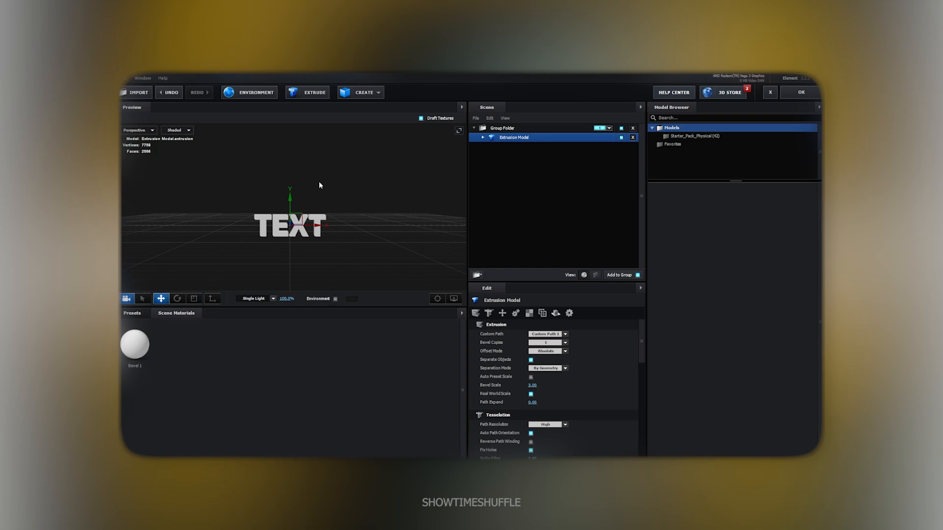
mouse_move(292, 257)
left_mouse_down()
mouse_move(354, 260)
mouse_move(284, 255)
left_mouse_up()
left_click(140, 315)
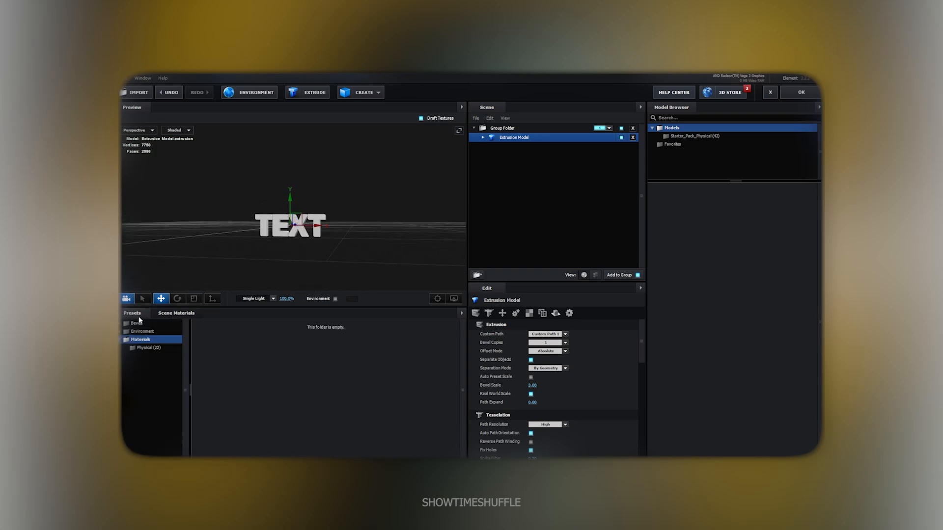
left_click(138, 323)
left_click(139, 332)
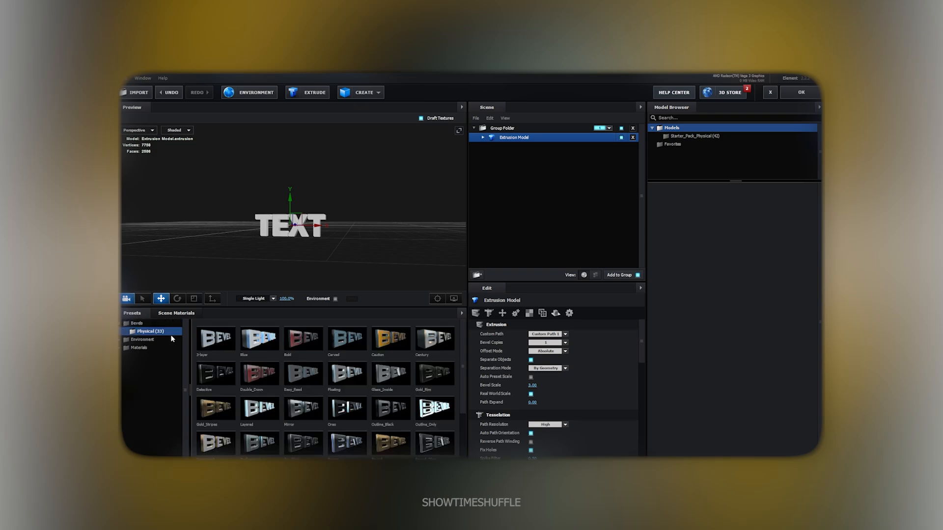
Add a second extrusion and apply the Caution bevel preset to the first Extrusion Model
left_click(621, 139)
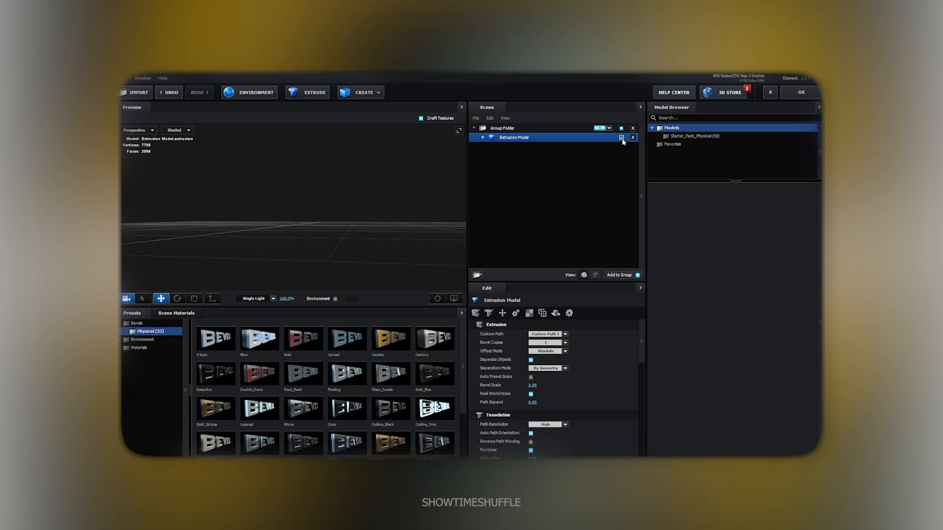
left_click(315, 94)
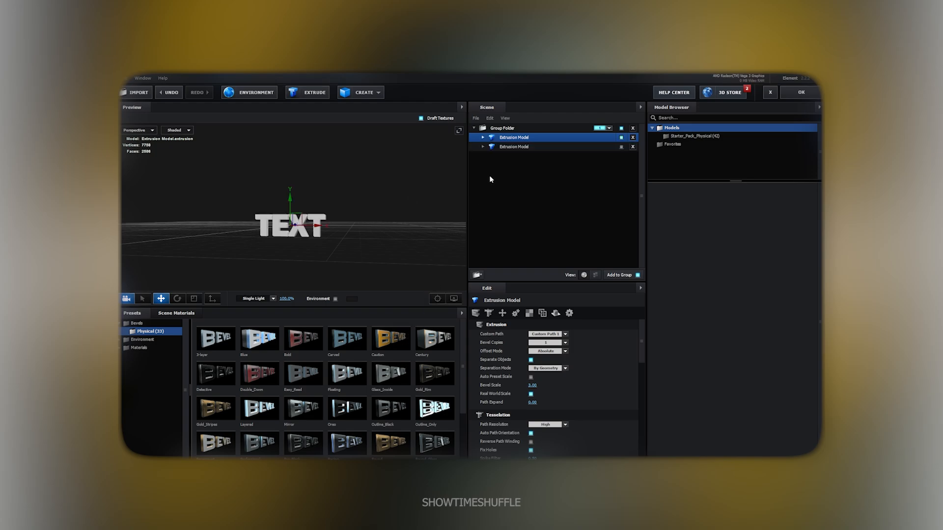
left_click_drag(391, 338, 513, 142)
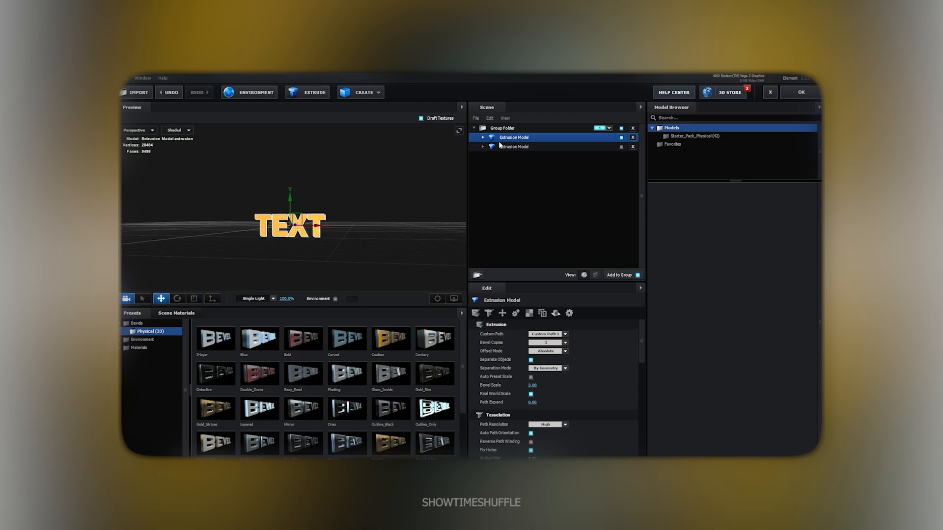
left_click(483, 137)
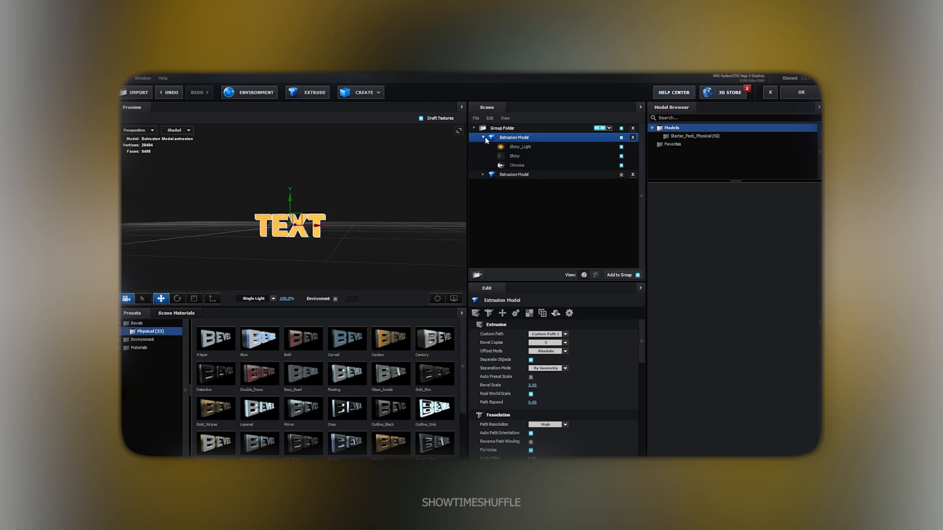
left_click(508, 147)
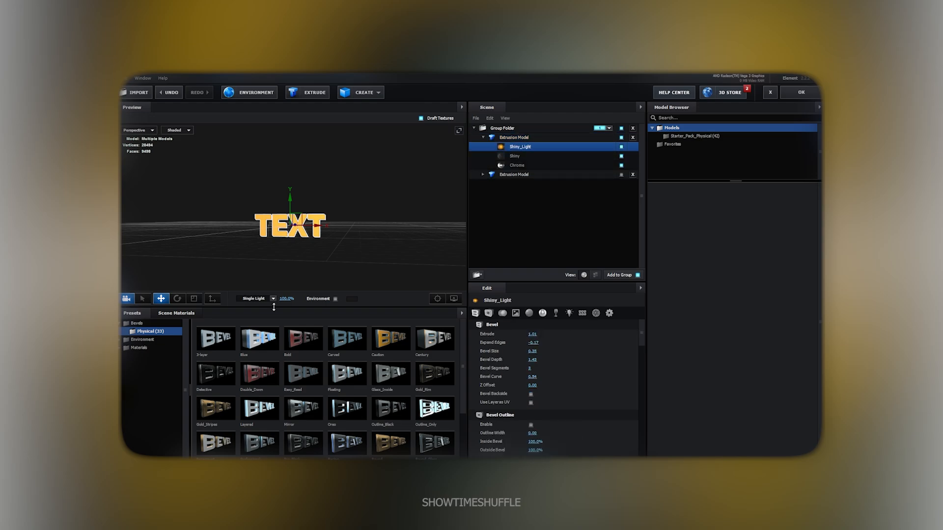
left_click(192, 315)
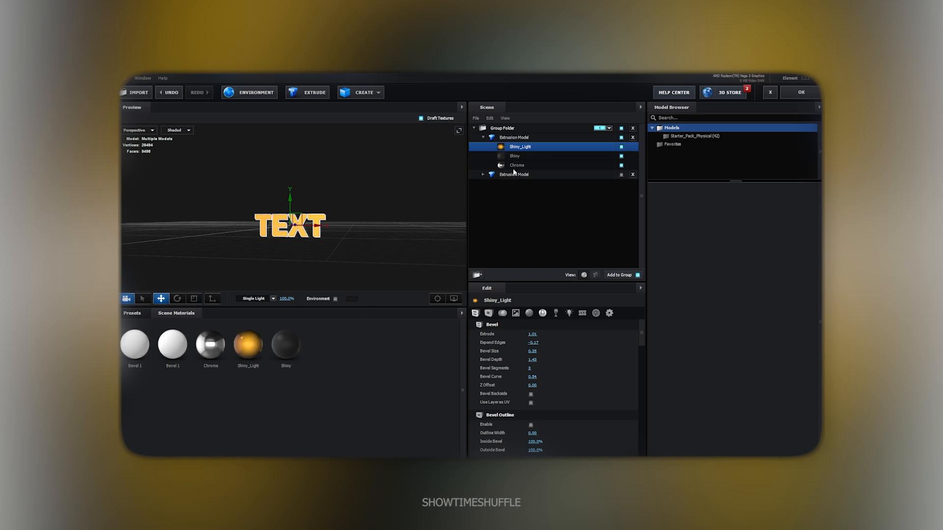
Reassign the model's material slots to Bevel 1, Chrome and Shiny
left_click_drag(516, 157, 519, 147)
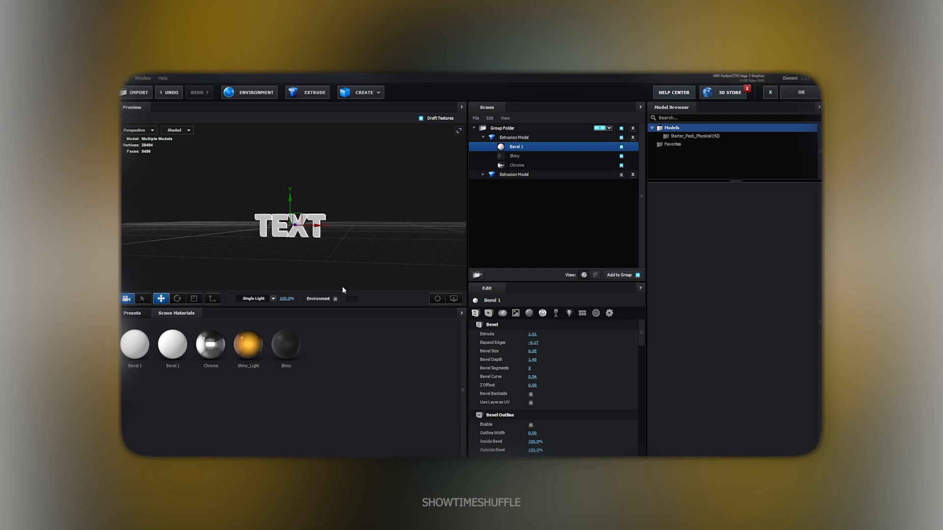
left_click(544, 157)
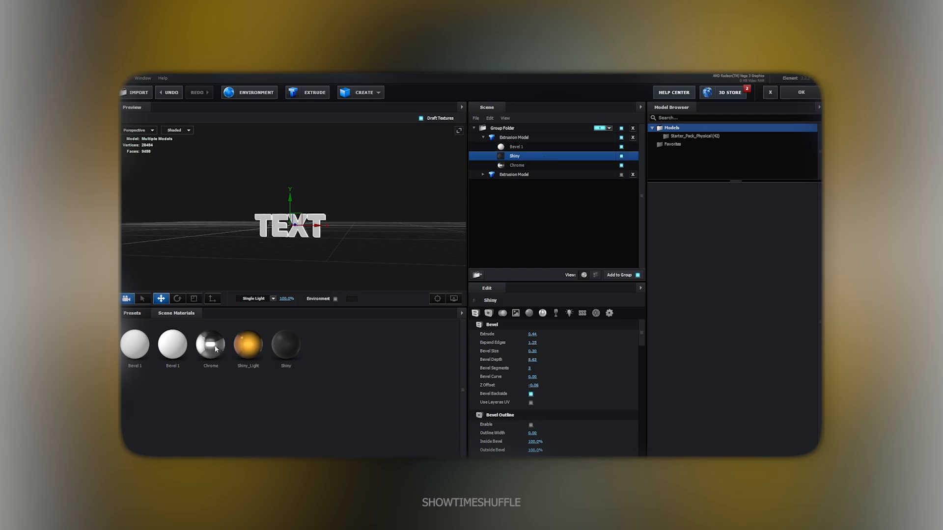
left_click_drag(520, 166, 526, 158)
left_click(519, 167)
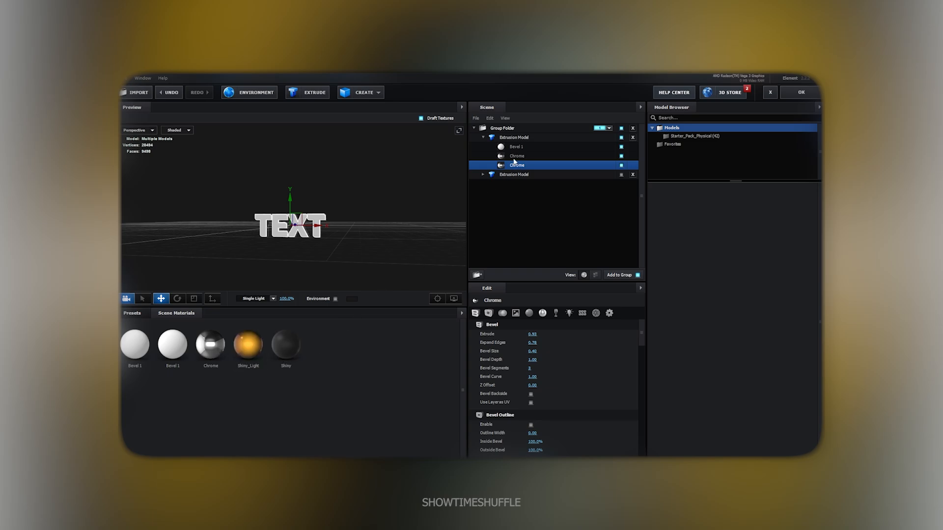
left_click_drag(513, 169, 513, 167)
left_click_drag(353, 242, 370, 253)
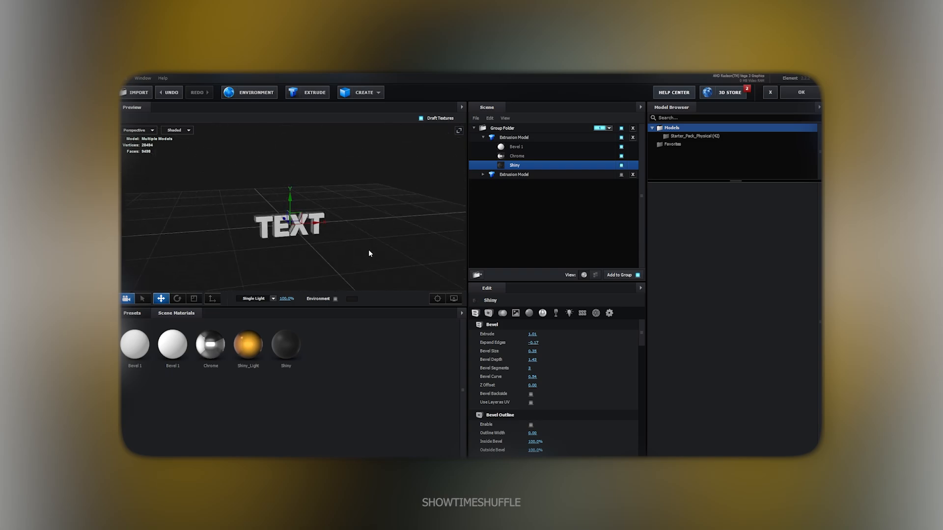
Make the Chrome material's diffuse colour black and its reflectivity colour bright green
left_click(512, 157)
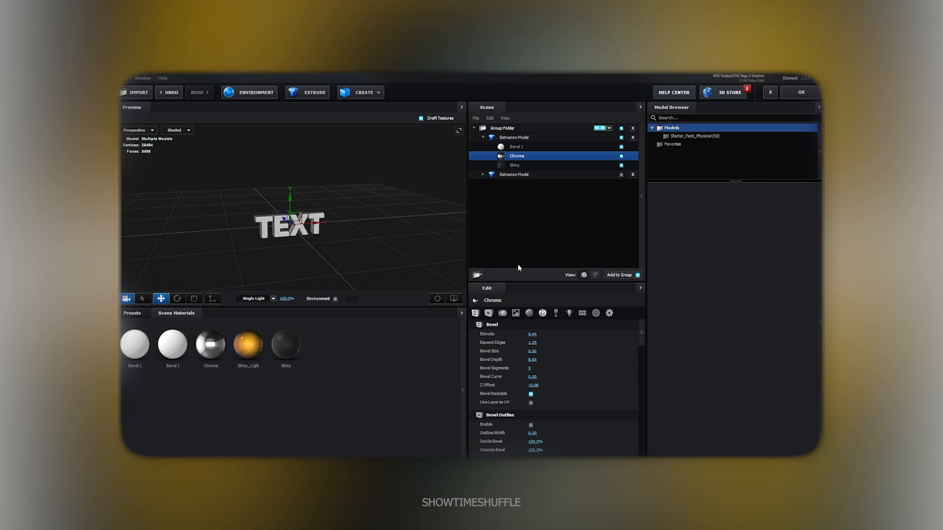
left_click(529, 314)
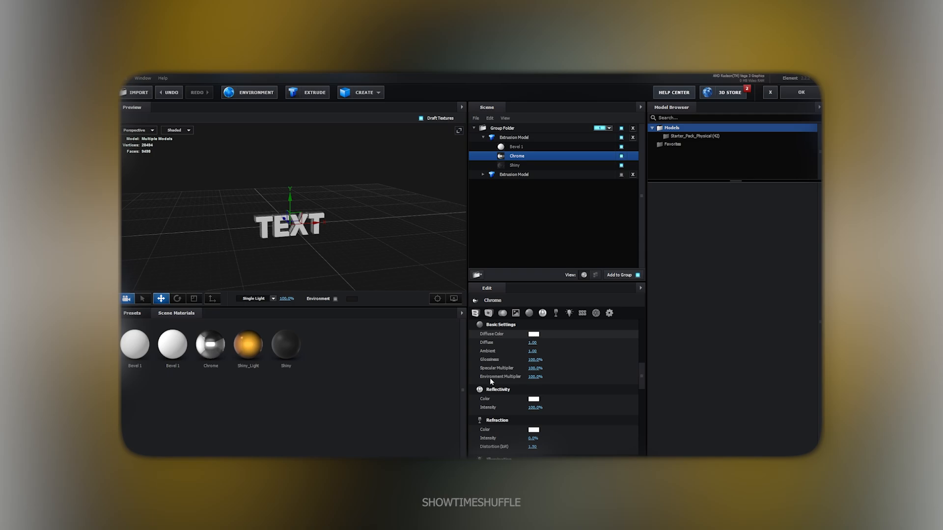
left_click_drag(490, 378, 473, 394)
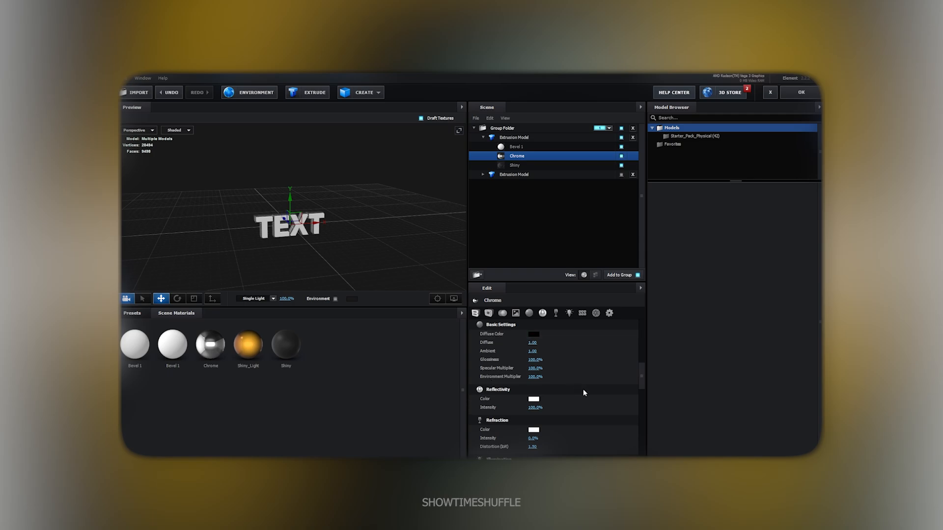
left_click(543, 313)
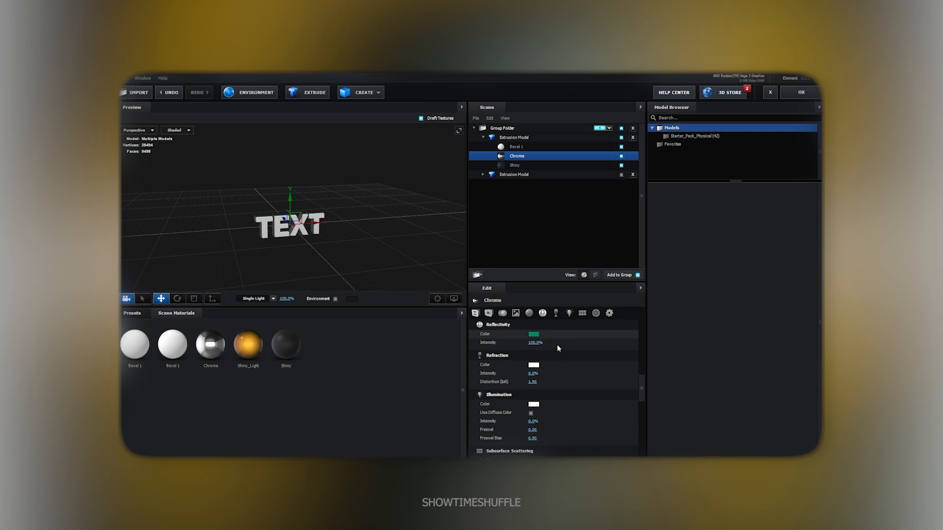
left_click_drag(561, 330, 563, 322)
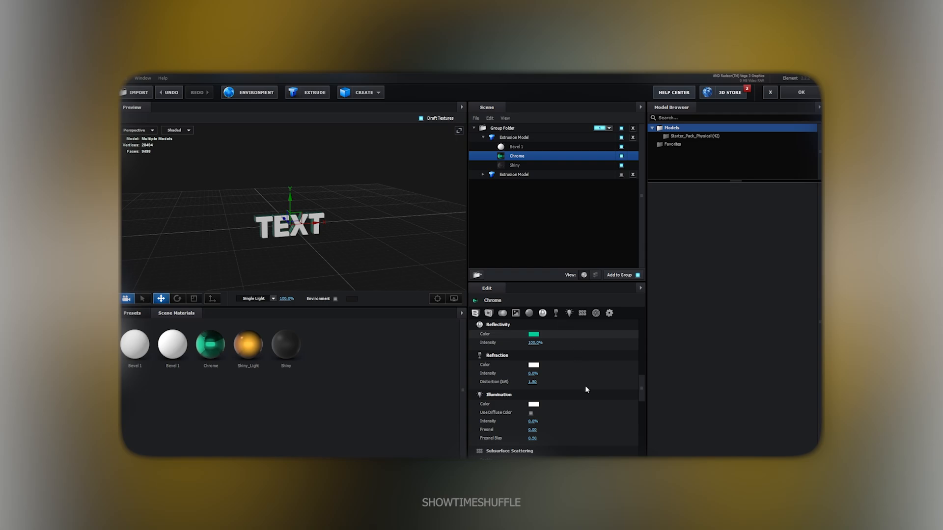
left_click_drag(391, 263, 425, 235)
Give Bevel 1 Extrude 1.07, Expand Edges 0.38 and Bevel Size 0.50
left_click(516, 147)
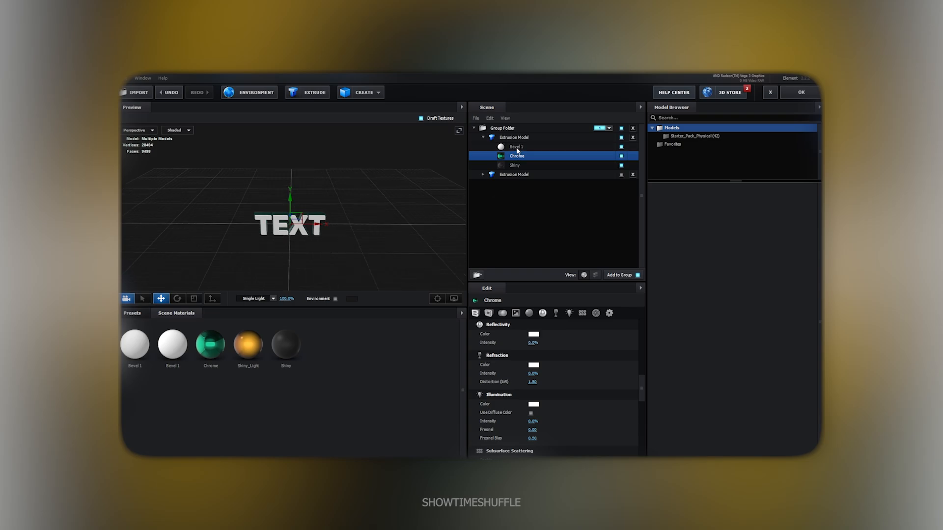
left_click(476, 314)
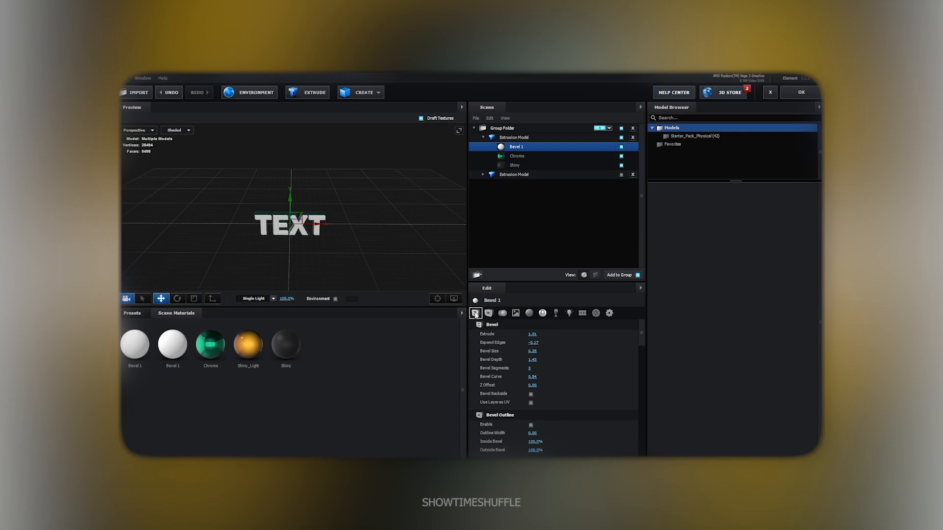
left_click(535, 335)
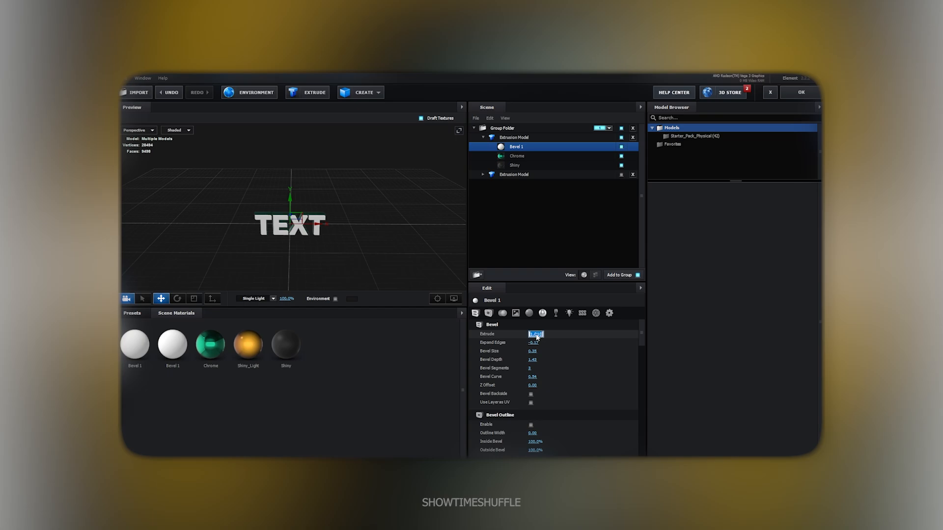
type("1.0")
left_click(534, 343)
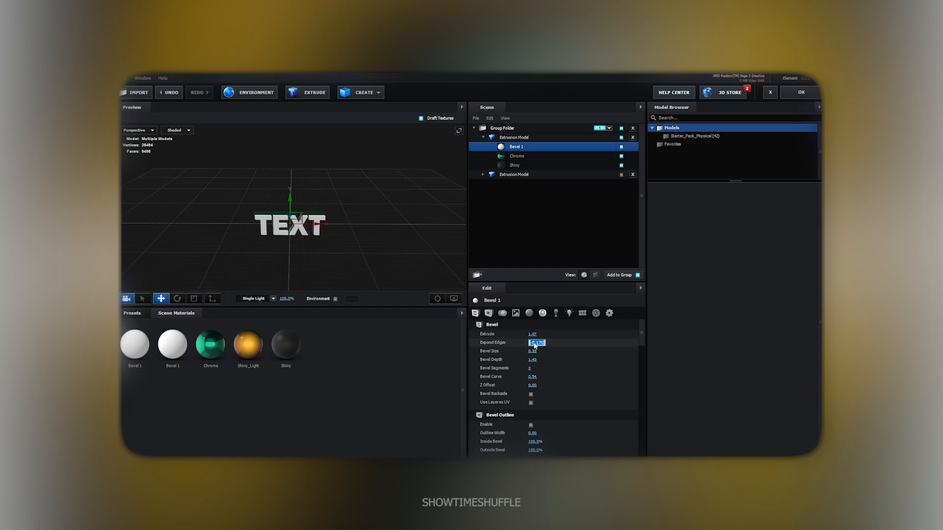
type("0.38")
left_click(561, 346)
left_click(537, 352)
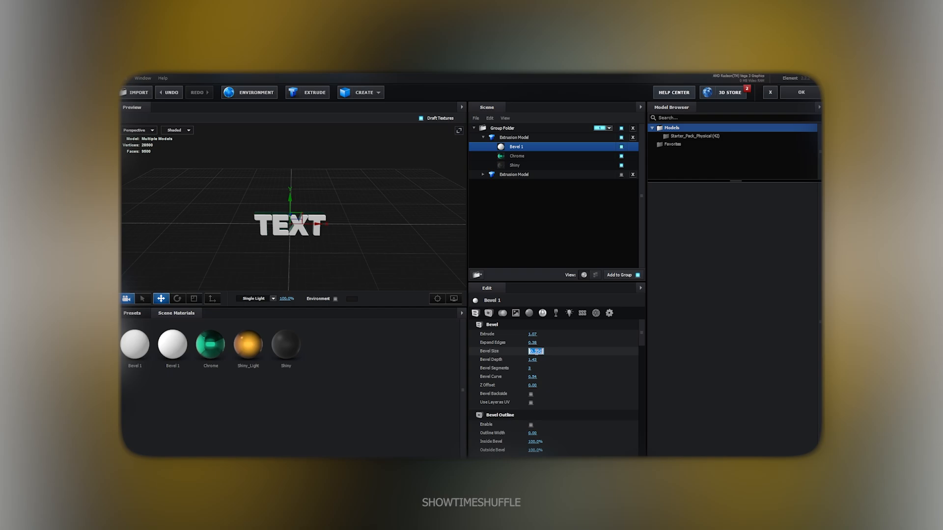
type("0.5")
Set Bevel 1's Bevel Depth to 4.84 and Bevel Curve to 0.00
left_click(536, 359)
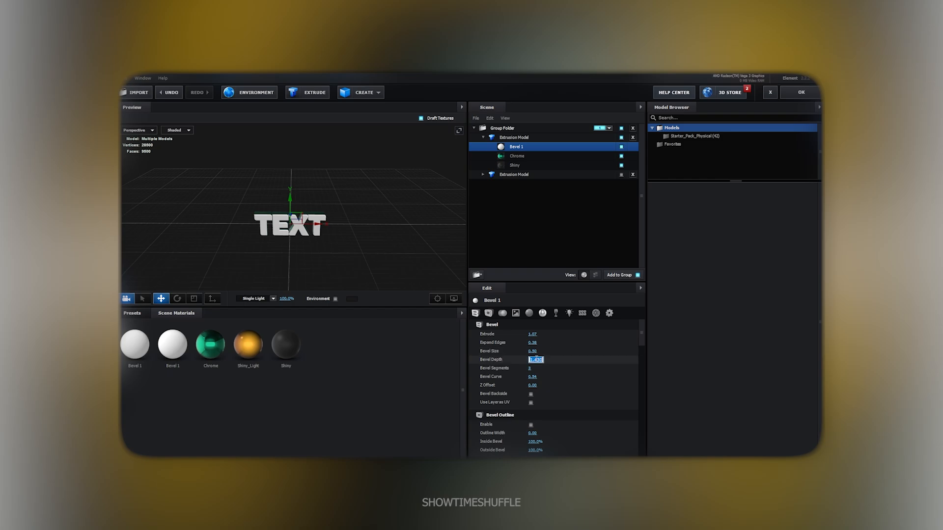
type("4.84")
key("Return")
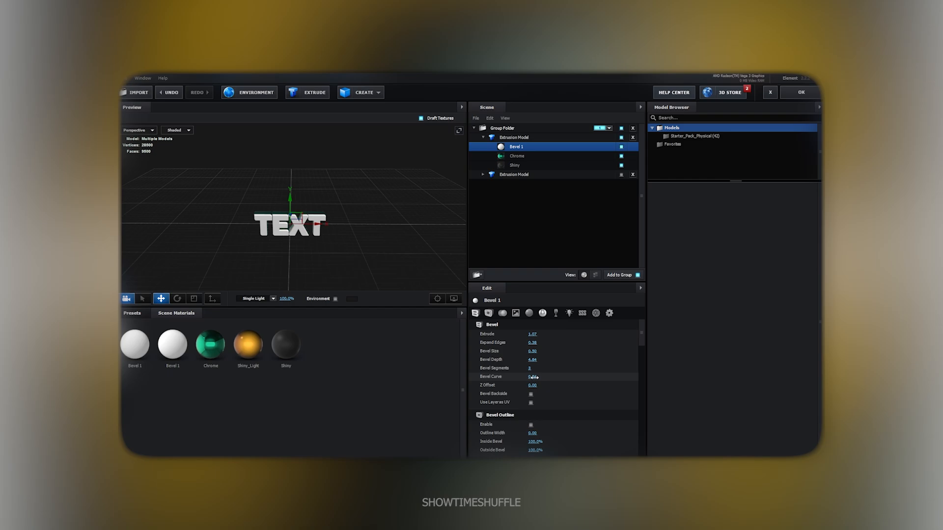
left_click(535, 377)
type("0")
key("Return")
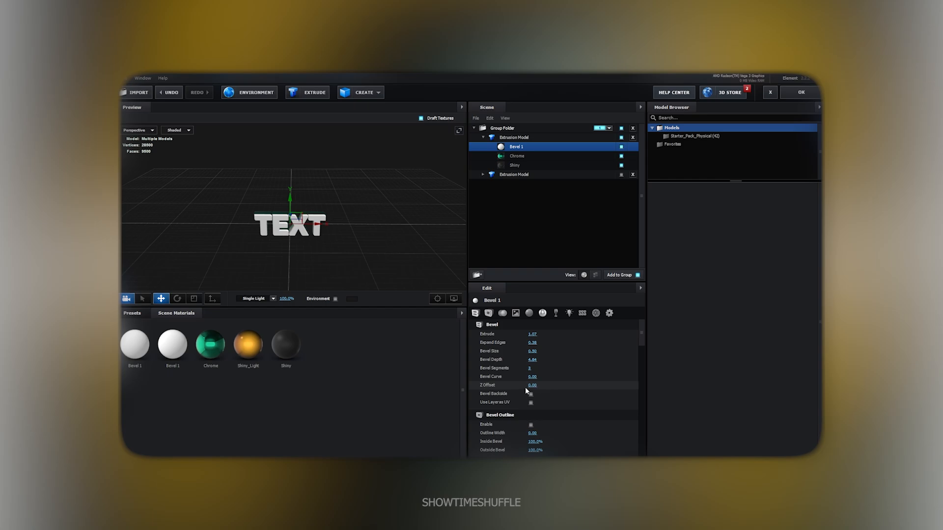
left_click(553, 156)
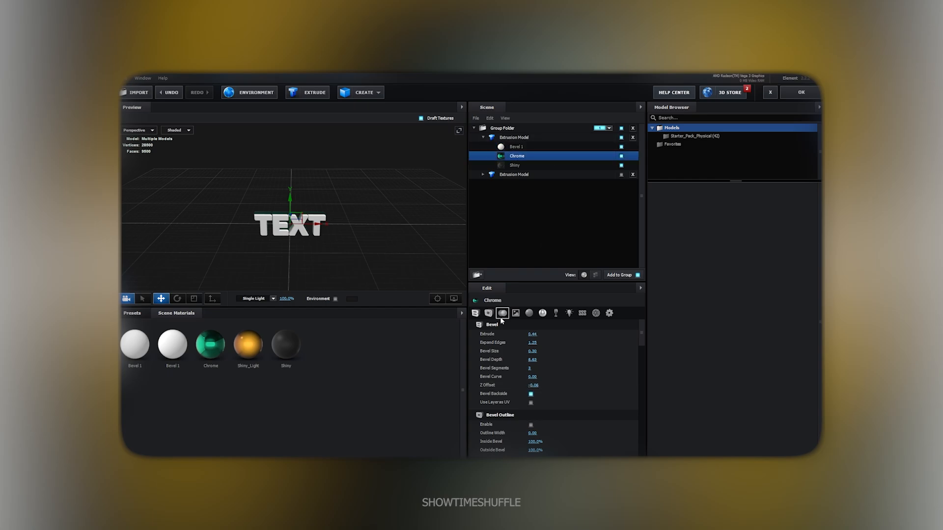
Give Chrome's bevel Extrude 1.40, Expand Edges -0.28 and Bevel Size 0.51
left_click(532, 337)
type("1")
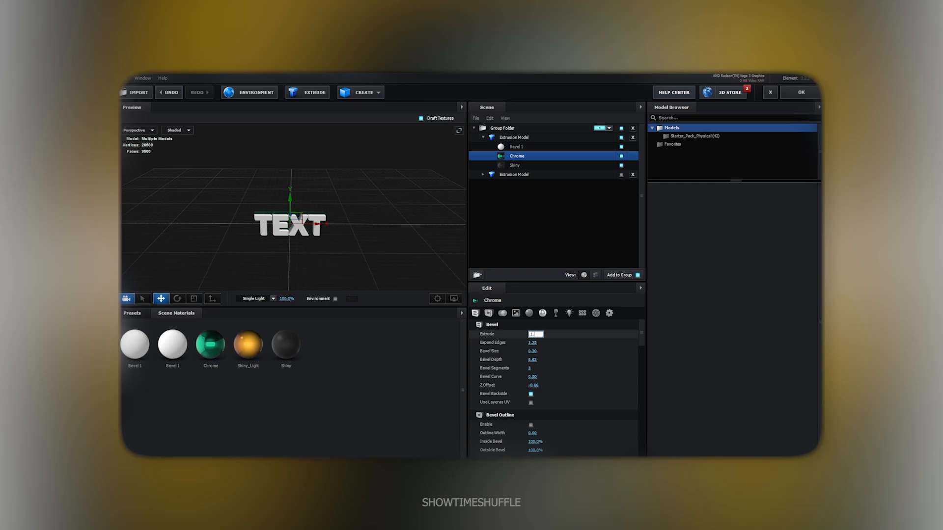
key("Return")
left_click(535, 343)
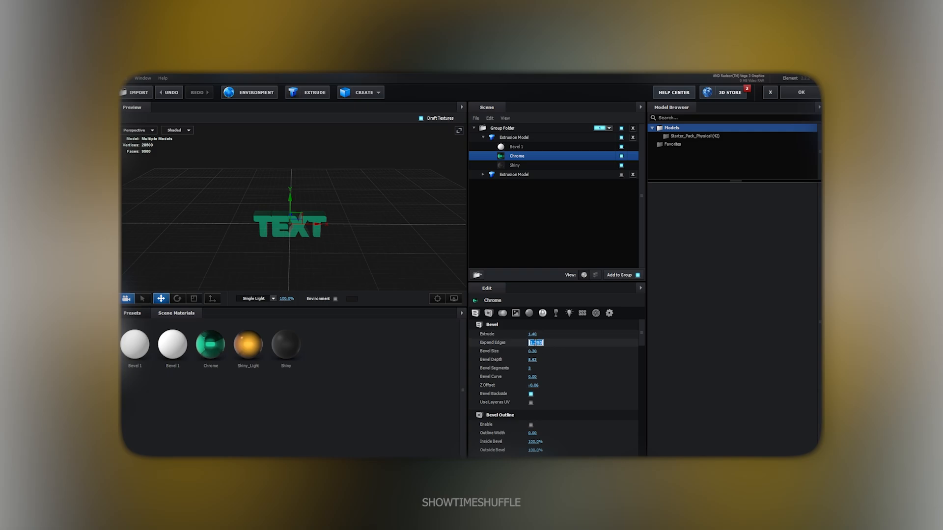
type("-0.28")
key("Tab")
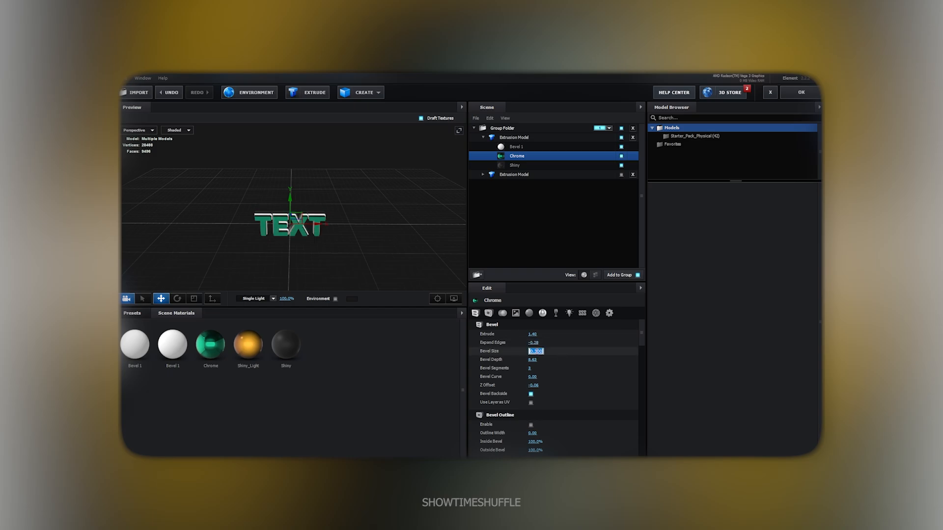
type("0.51")
key("Return")
Set Chrome's Bevel Depth to 0.40, Bevel Curve to 1.00 and Z Offset to 0.00
left_click(533, 361)
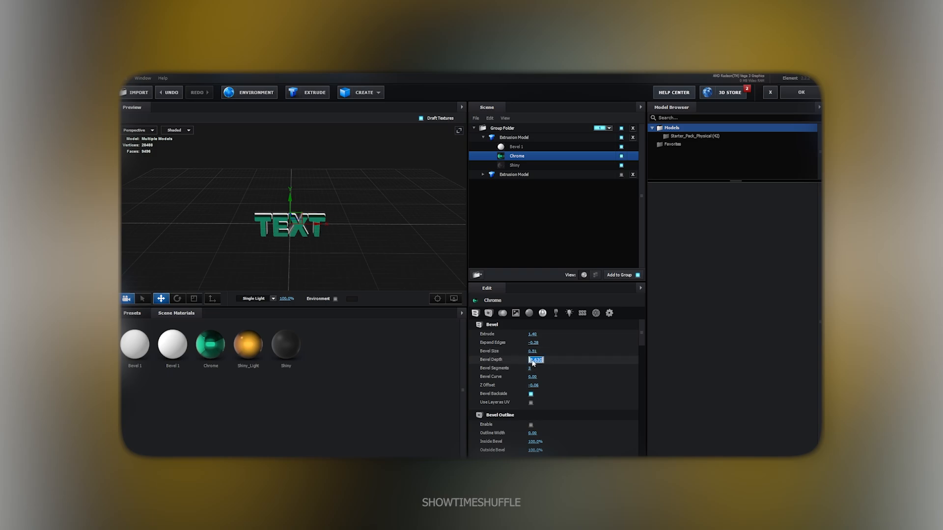
type("0.40")
key("Return")
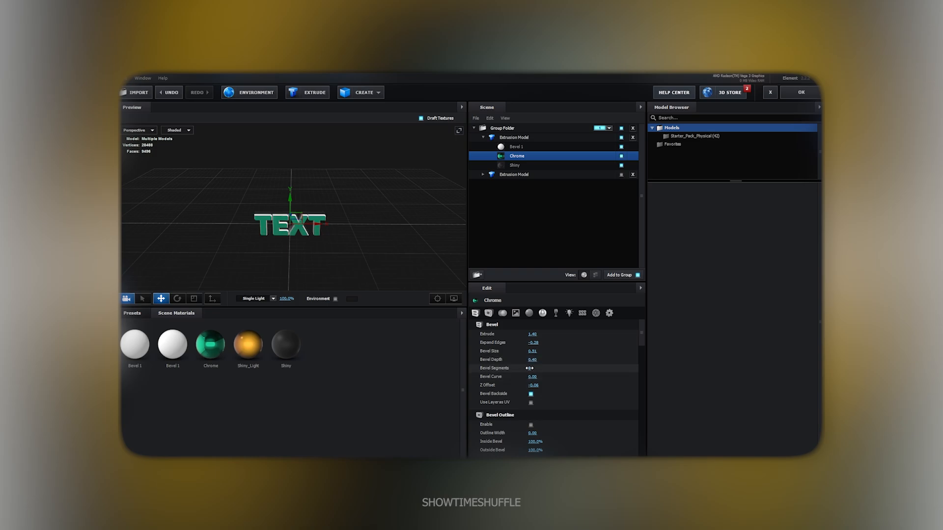
left_click(529, 369)
type("2")
key("Return")
left_click(534, 377)
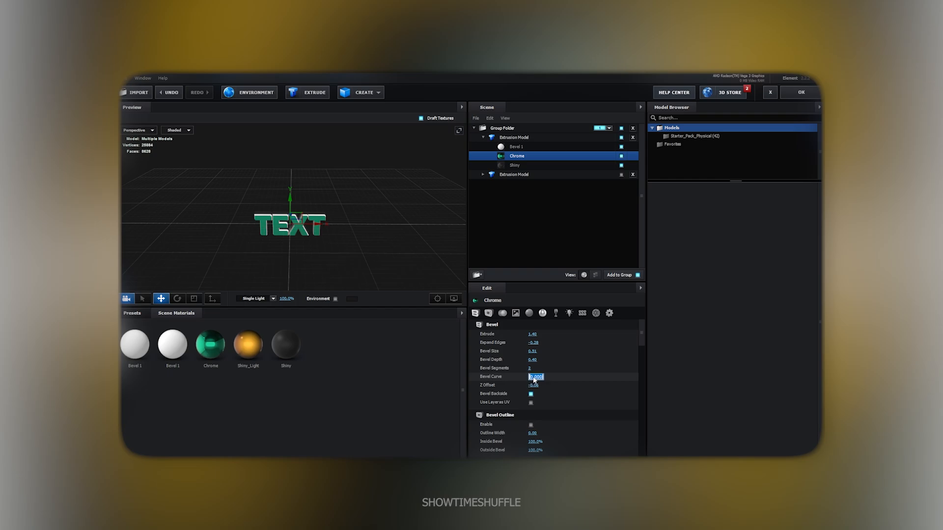
type("1")
key("Return")
left_click(533, 385)
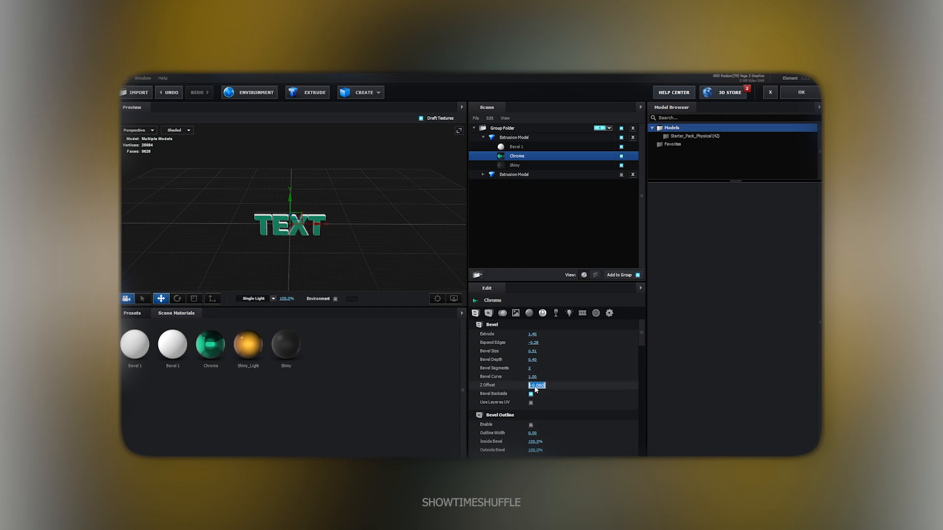
type("0")
key("Return")
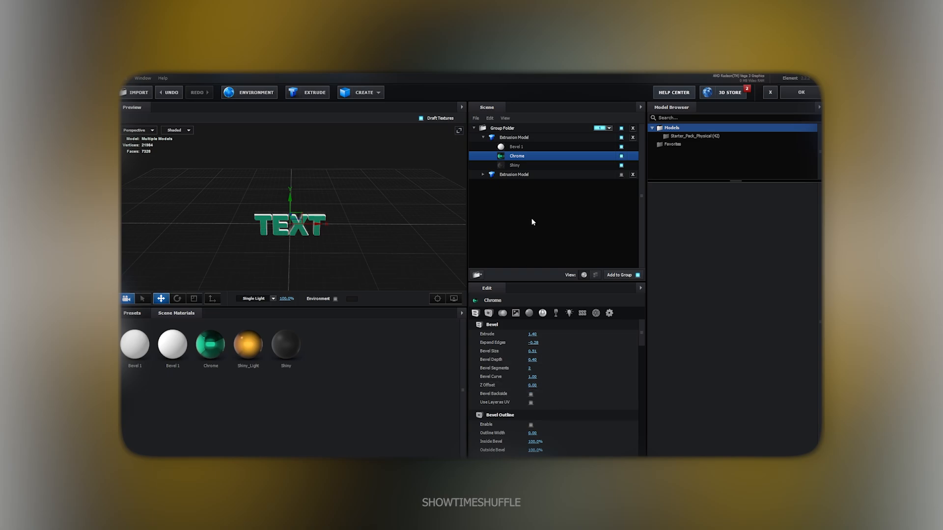
Give Shiny's bevel Extrude 0.74, Expand Edges 0.66 and Bevel Size 0.47
left_click(535, 166)
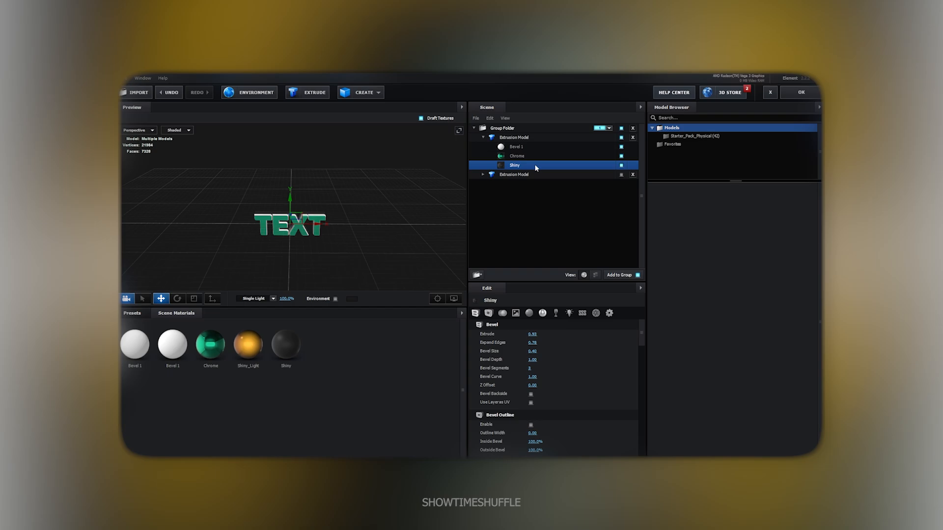
left_click(532, 334)
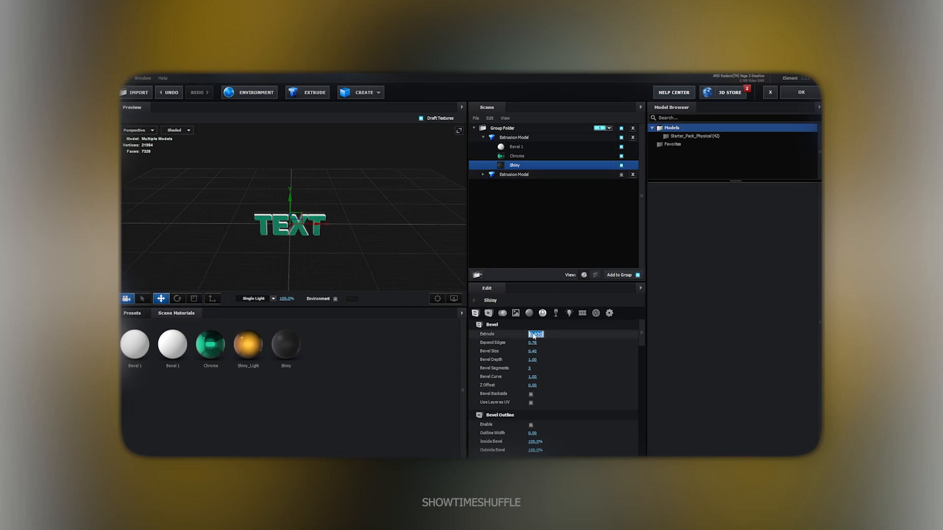
type("0.74")
left_click(536, 344)
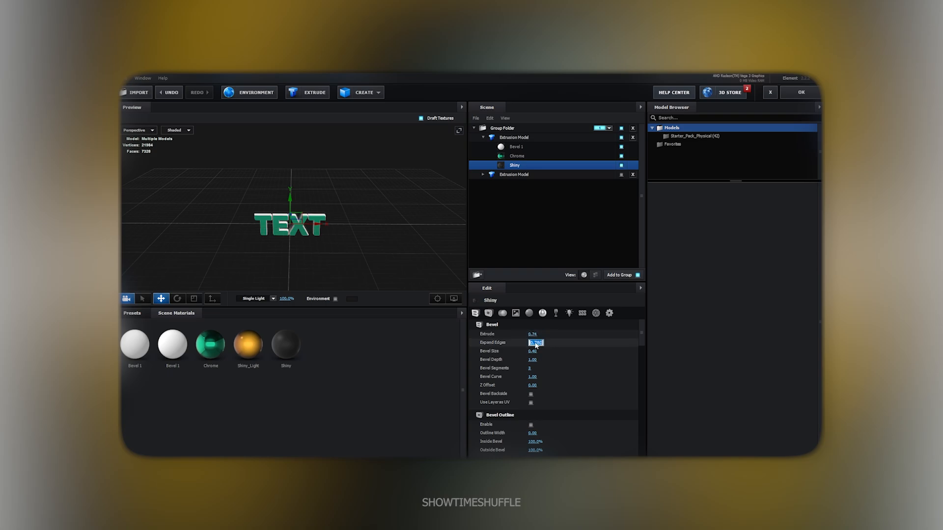
type("0.66")
key("Return")
left_click(533, 351)
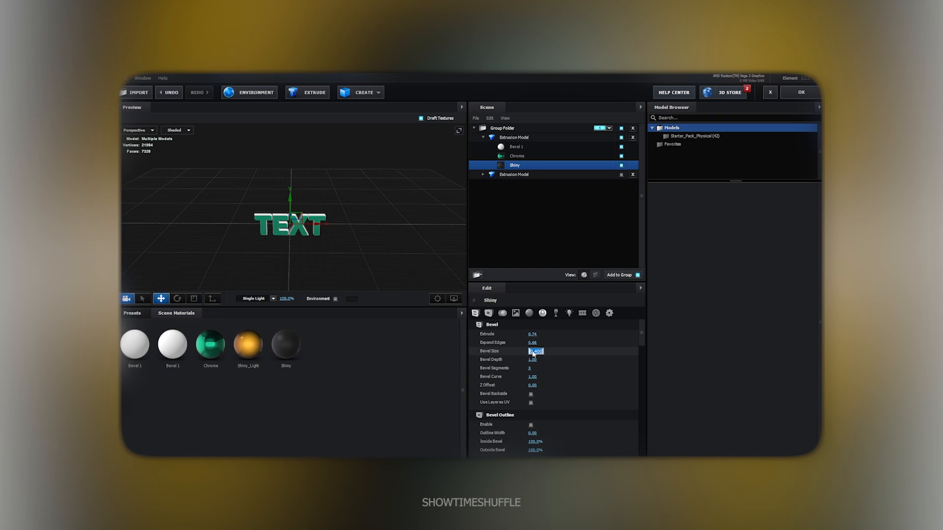
type("0.47")
key("Return")
Set Shiny's Bevel Depth to 1.98, keep 3 segments, and set Z Offset to 0.29
left_click(534, 359)
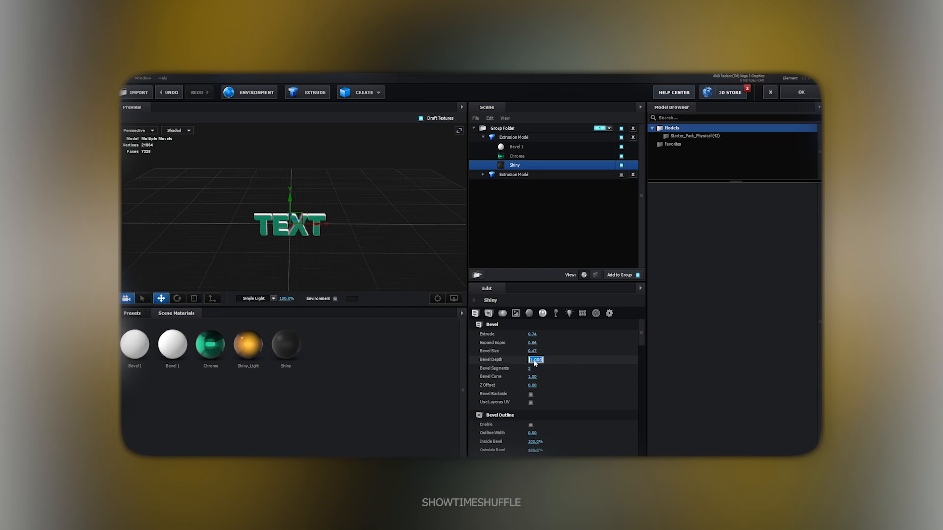
type("1.98")
key("Return")
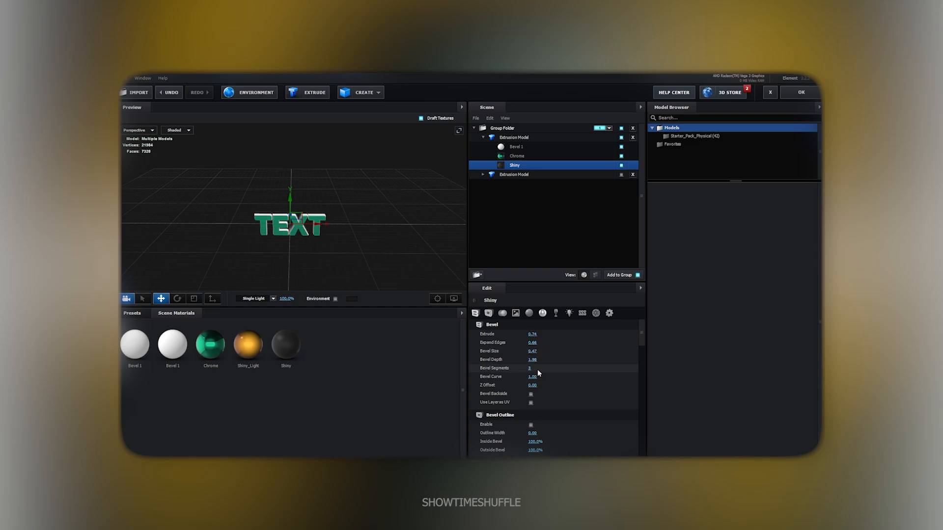
left_click(530, 368)
key("Return")
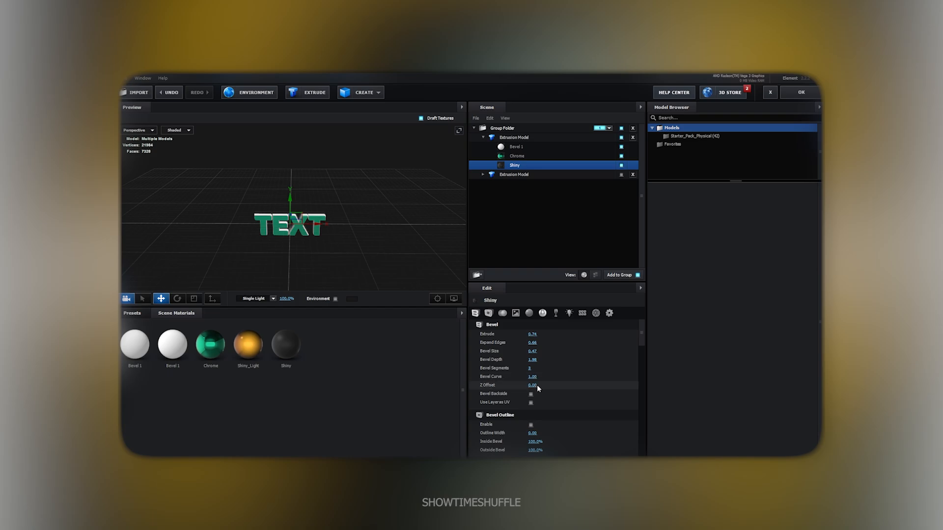
left_click(536, 385)
type("0.29")
key("Return")
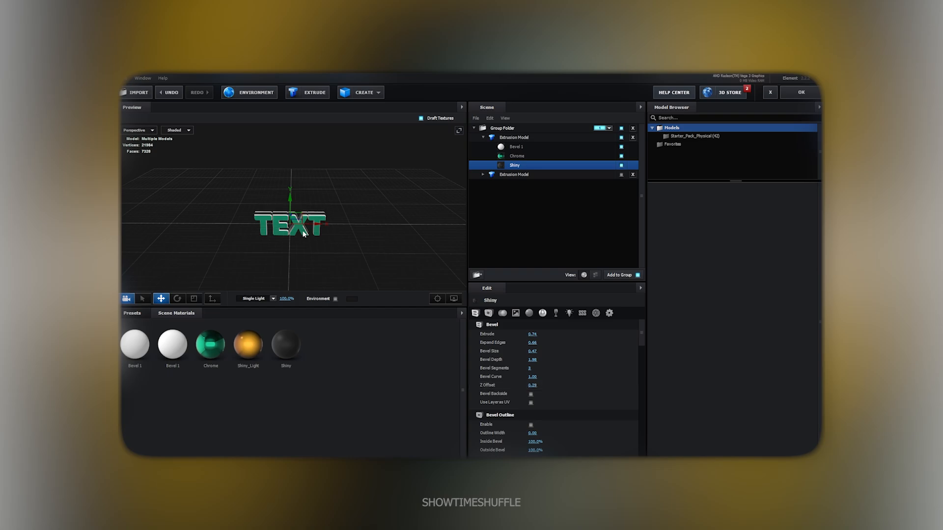
Inspect the green chrome TEXT from angled and side views, then accept the scene changes
left_click_drag(337, 257, 296, 234)
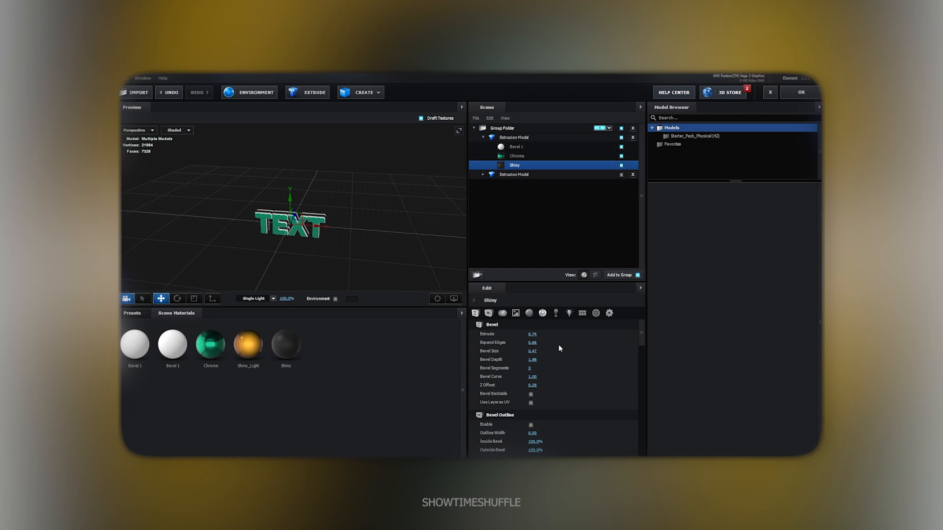
left_click_drag(329, 243, 350, 235)
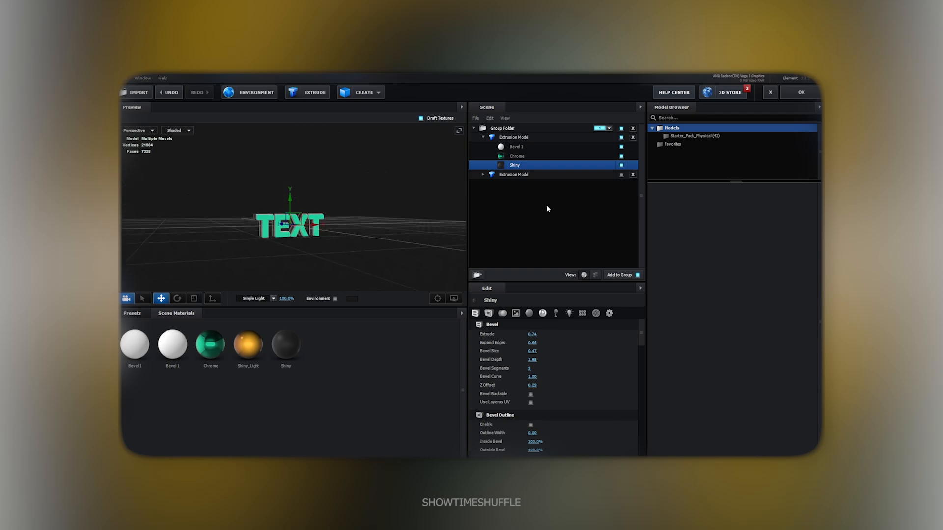
left_click(800, 93)
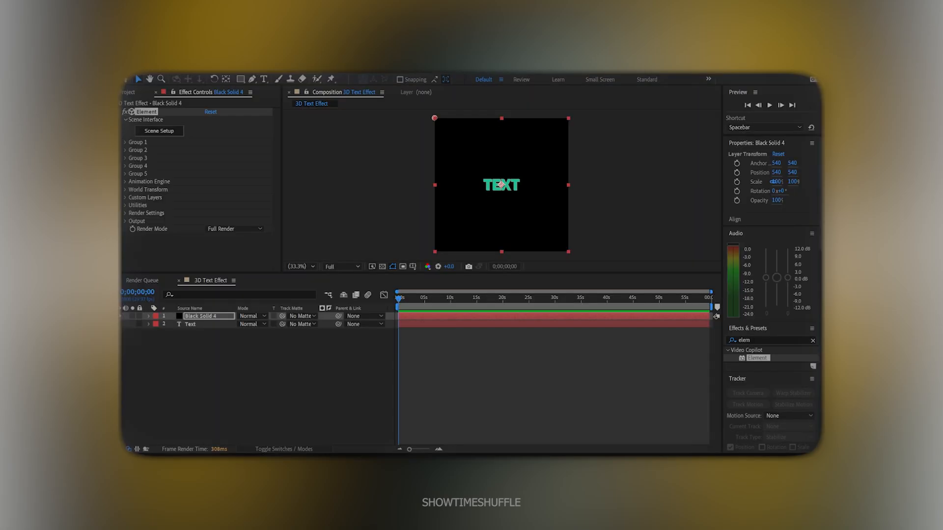
Scrub Group 1's Particle Replicator Position Z to -770 so the TEXT renders much larger
left_click(401, 370)
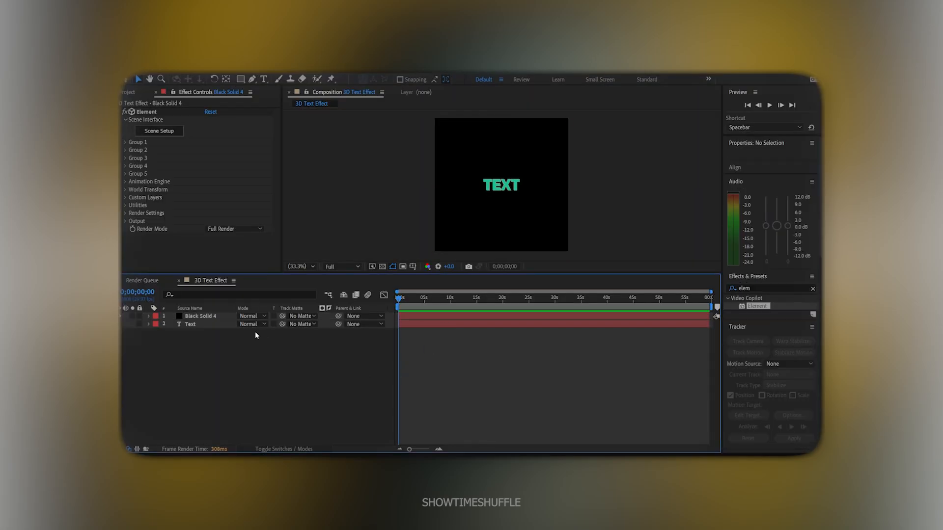
left_click(206, 317)
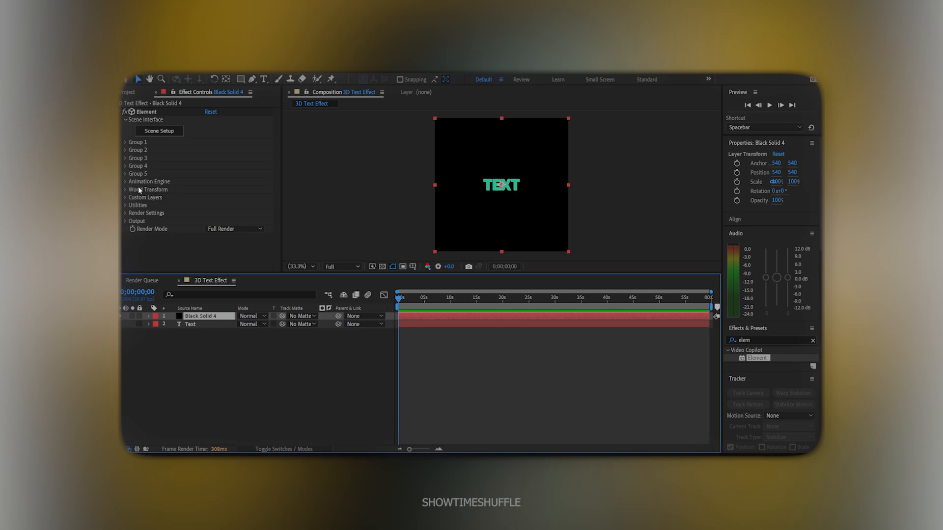
left_click(126, 143)
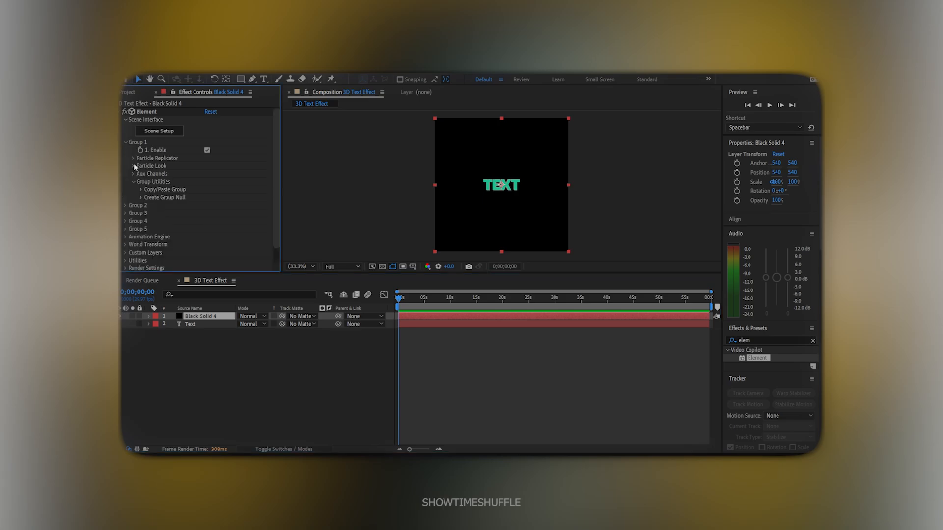
left_click(133, 158)
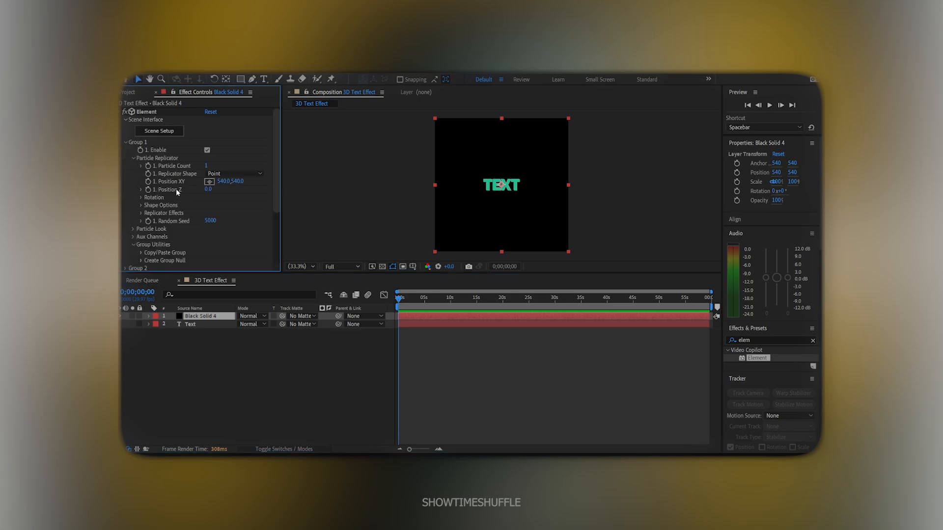
left_click_drag(208, 191, 171, 189)
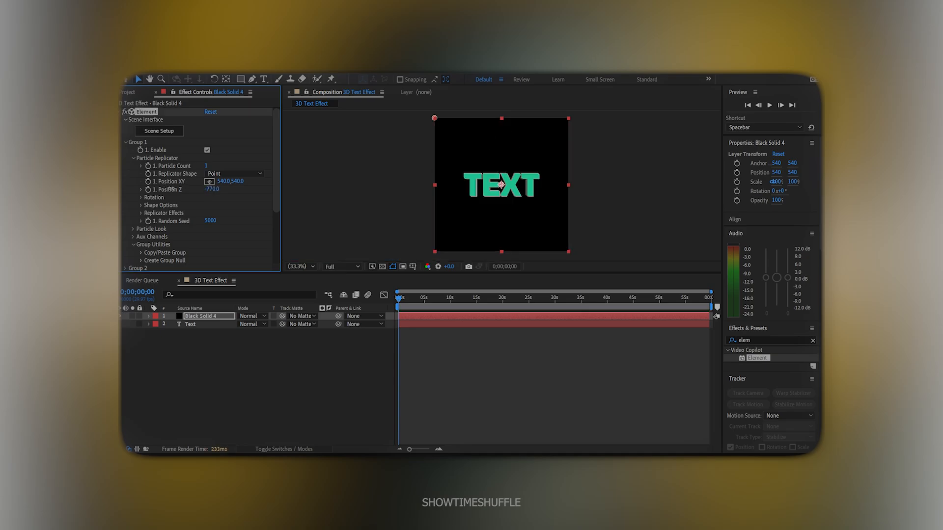
Under Particle Look > Multi-Object, set starting keyframes on Y Rotation, Rotation Randomness and Displace
left_click(133, 159)
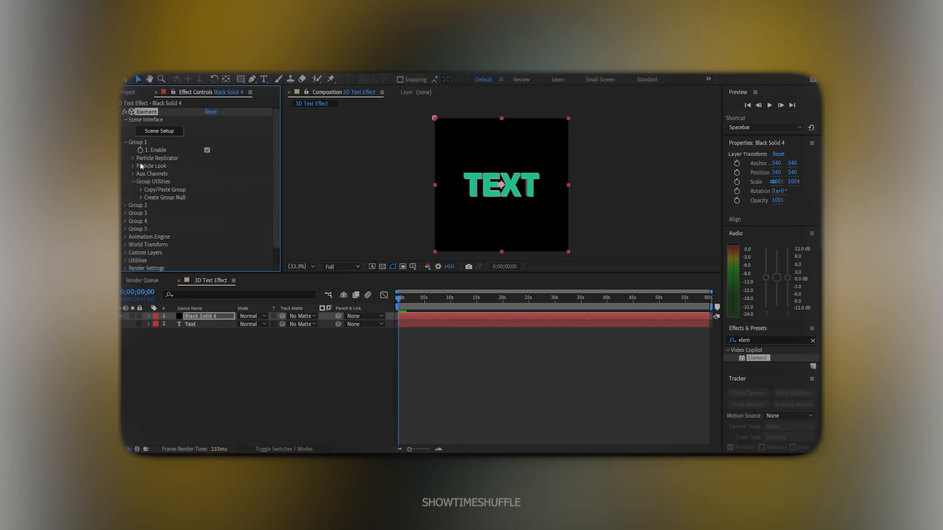
left_click(140, 166)
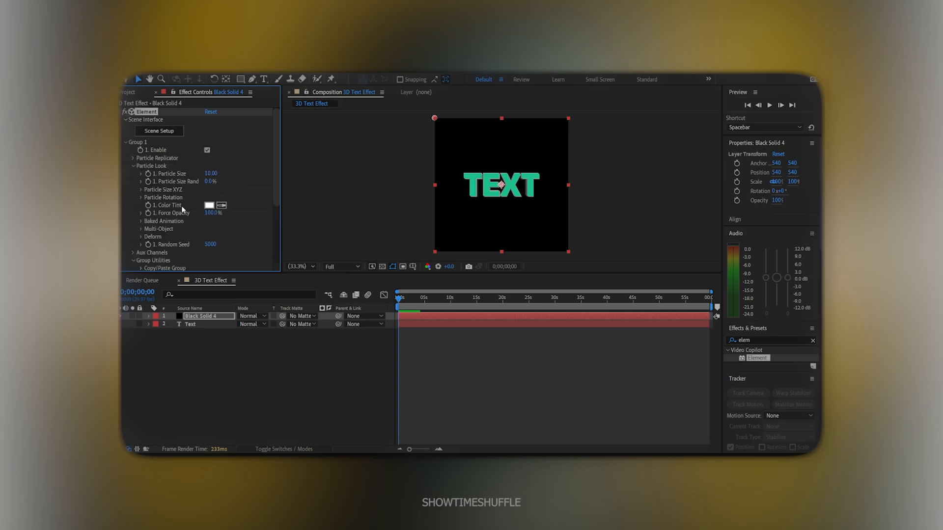
left_click(142, 229)
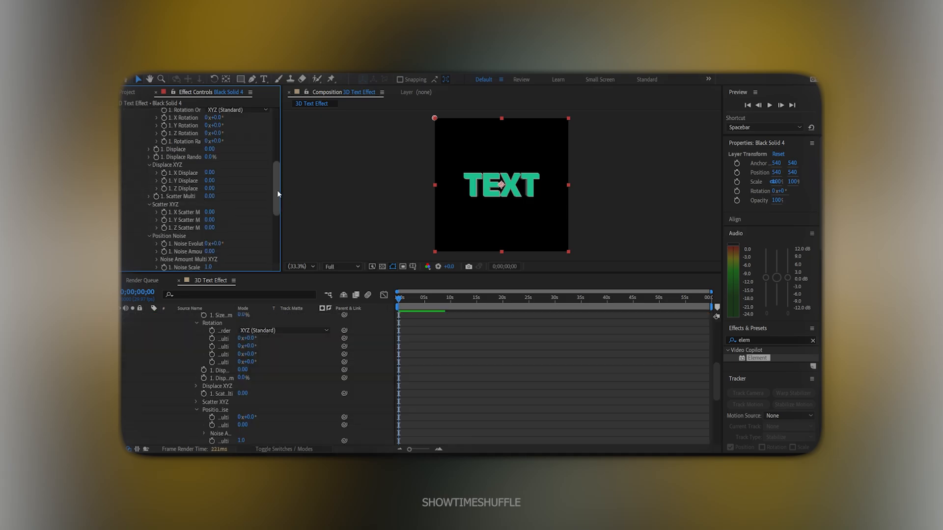
left_click_drag(277, 190, 279, 172)
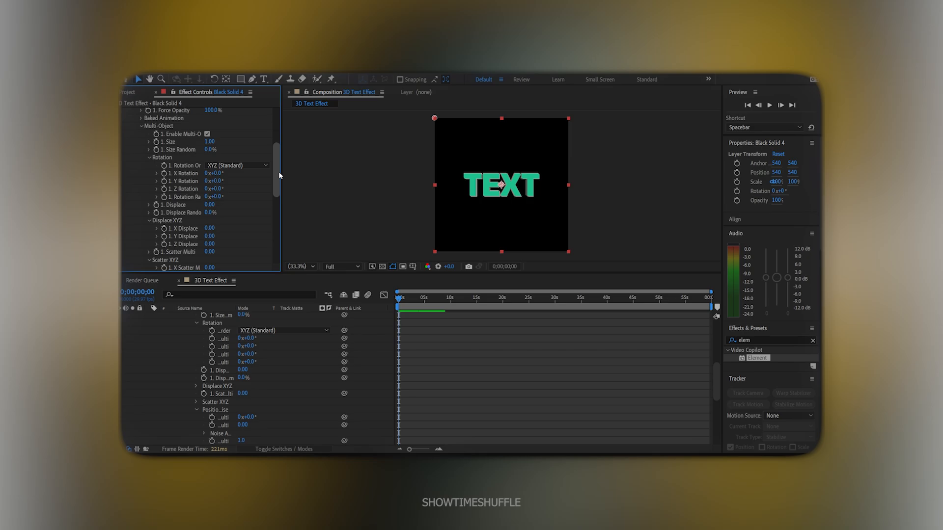
scroll(165, 190, "up", 1)
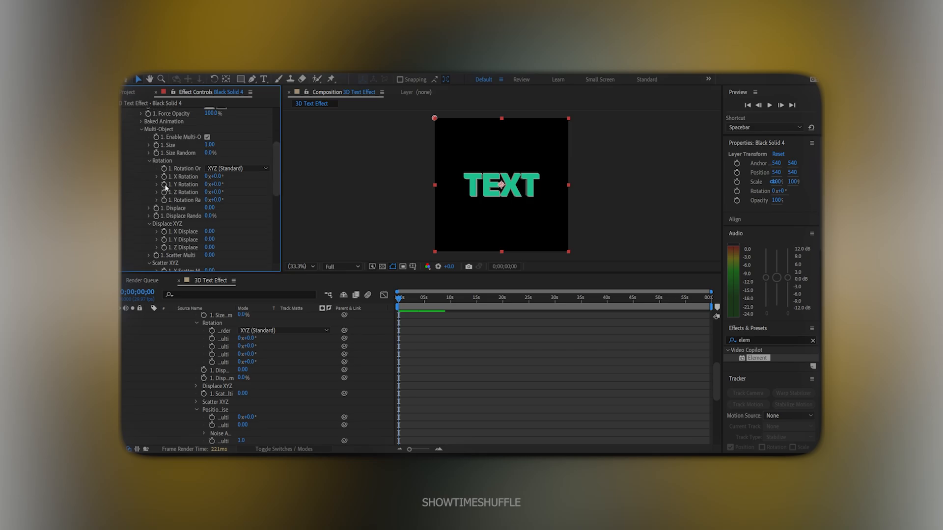
left_click(164, 184)
left_click(164, 200)
left_click(156, 208)
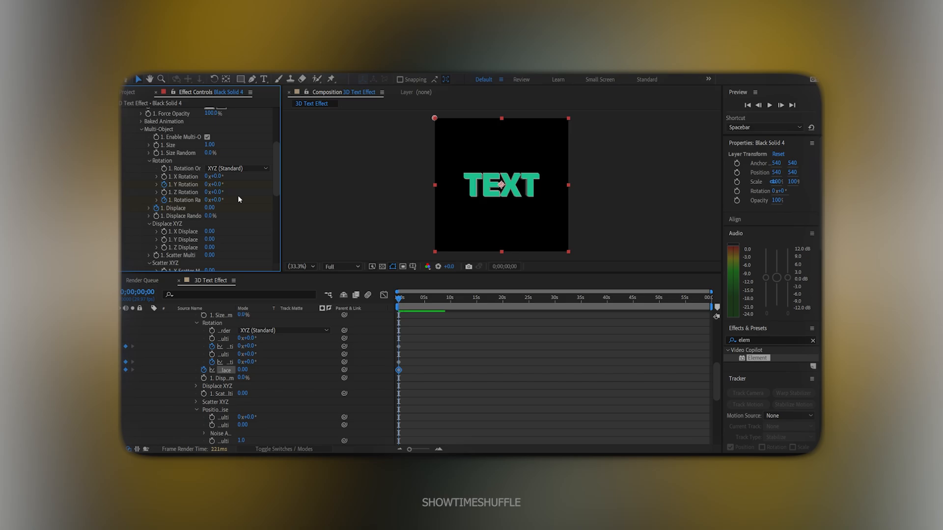
Set Y Rotation -10, Rotation Randomness 168 and Displace 0.8, then move the playhead to 0;00;04;27
left_click(218, 184)
type("-10")
key("Return")
left_click(220, 200)
type("168")
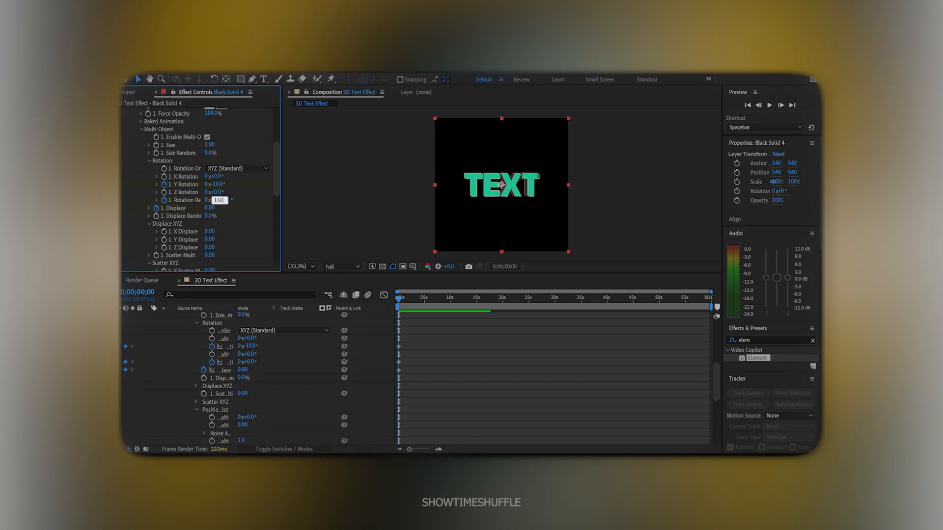
key("Tab")
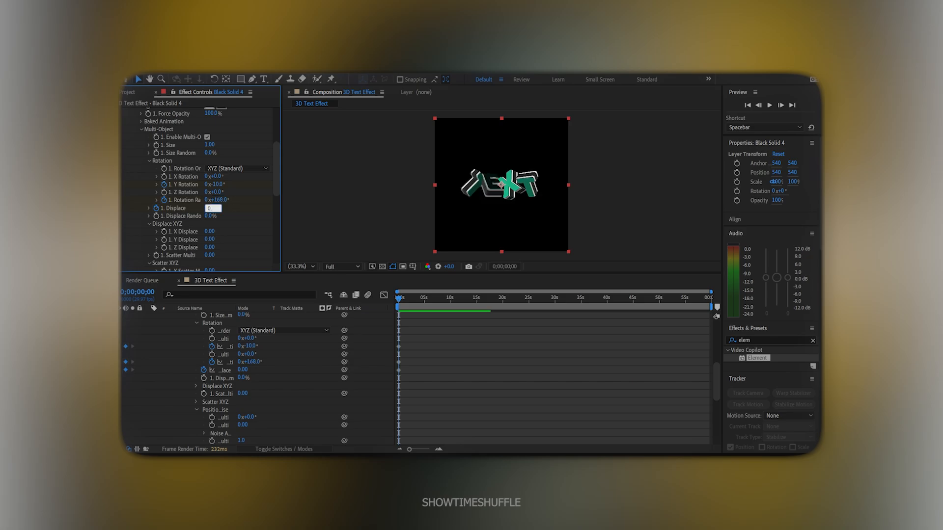
type("0.8")
key("Return")
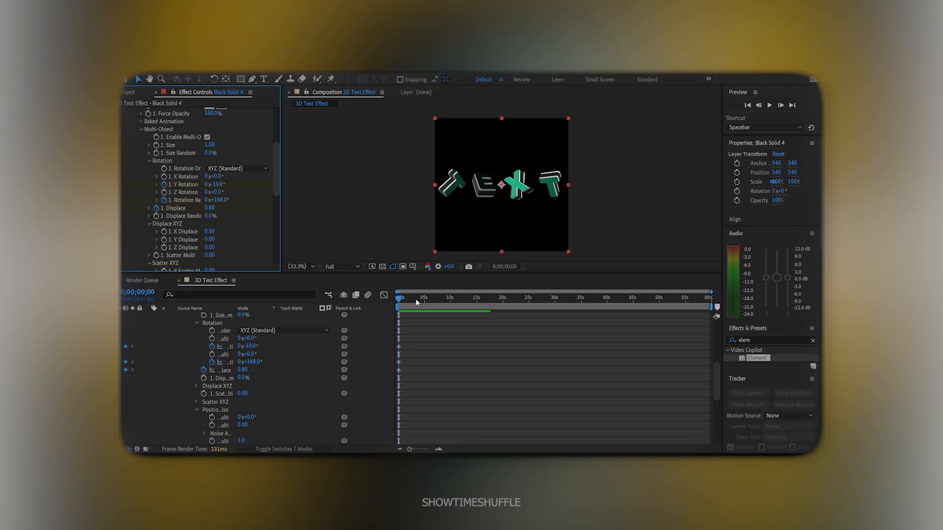
left_click_drag(415, 300, 424, 300)
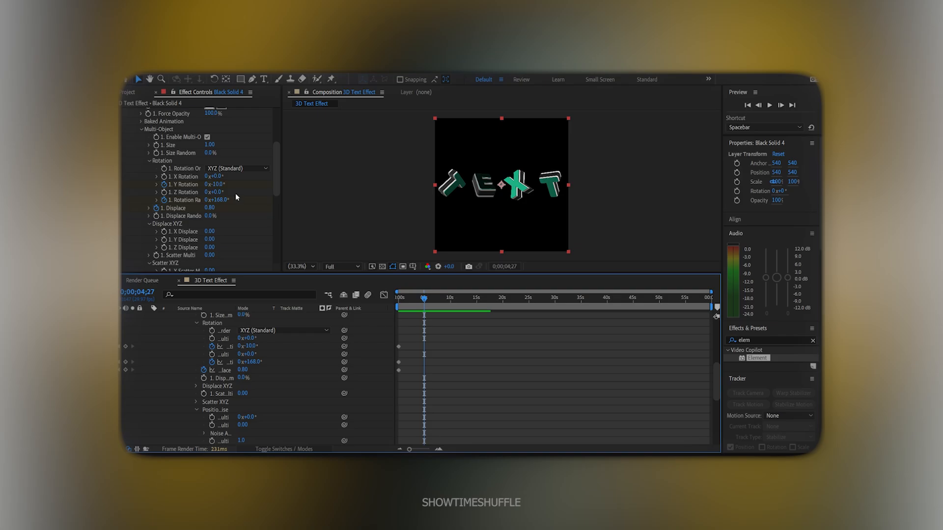
At 0;00;04;27 set Y Rotation to 15° and Rotation Randomness to 62°
left_click(217, 184)
type("1")
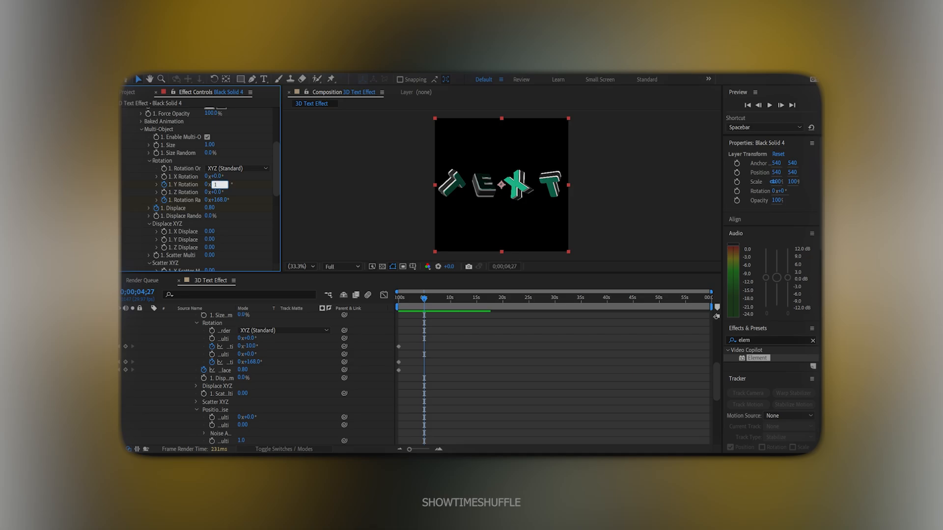
type("5")
left_click(224, 198)
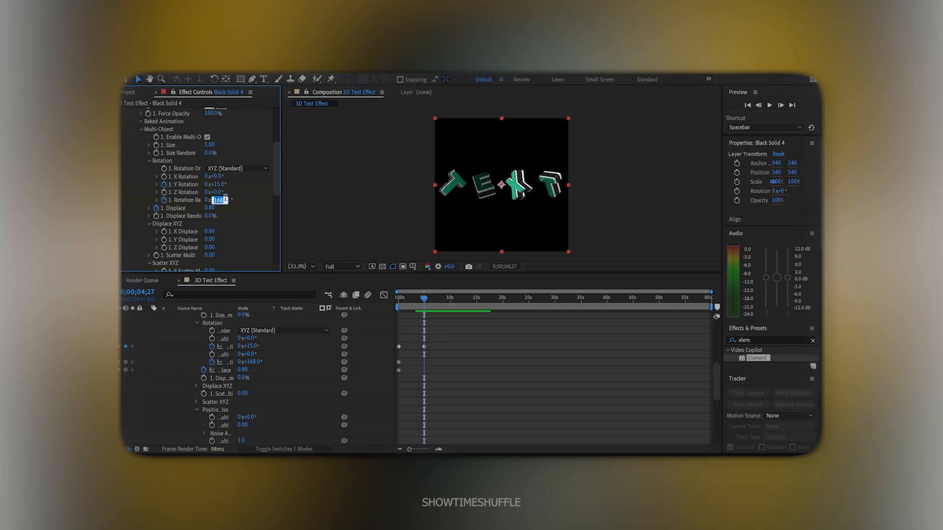
type("62")
key("Tab")
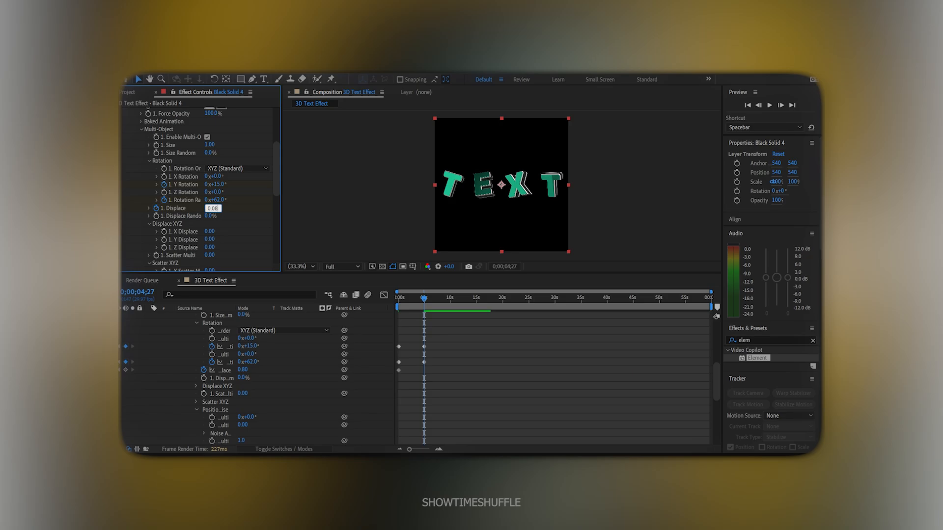
Return the playhead to the start and preview the letter animation
left_click_drag(424, 298, 387, 298)
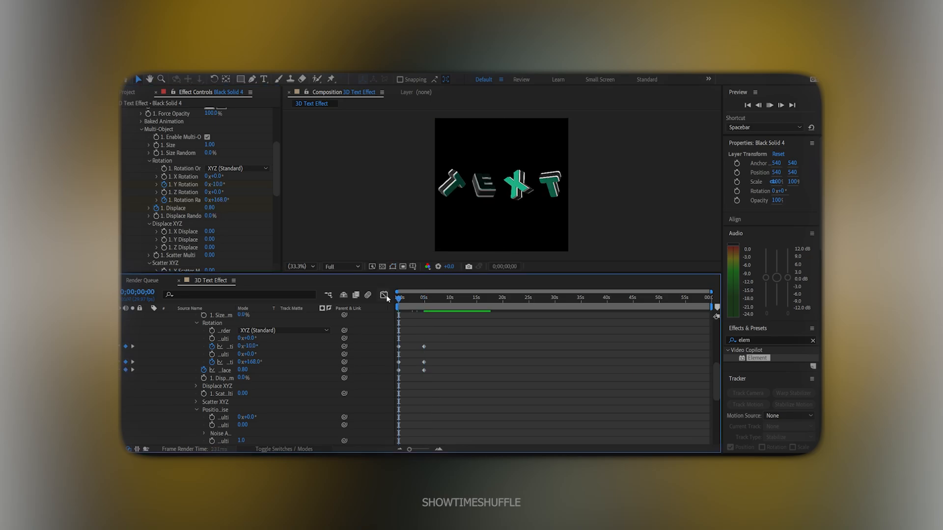
key("space")
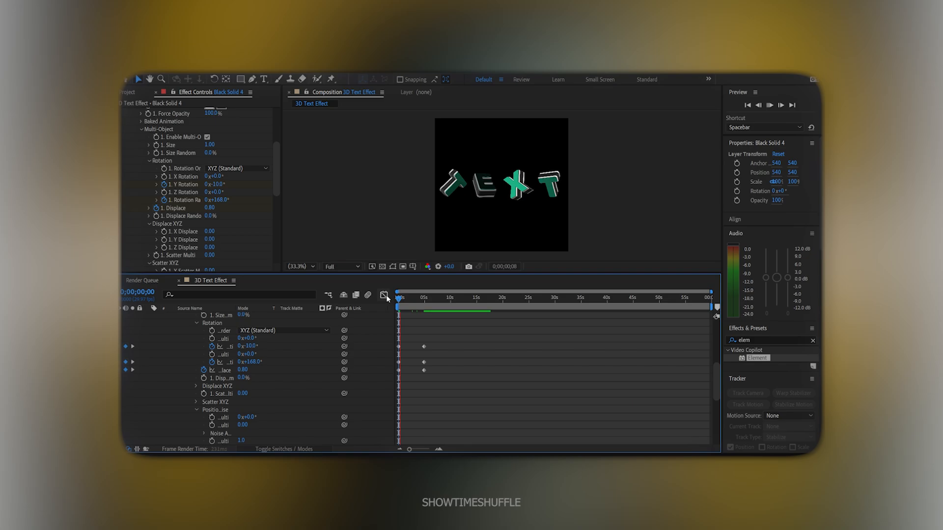
left_click(452, 389)
key("space")
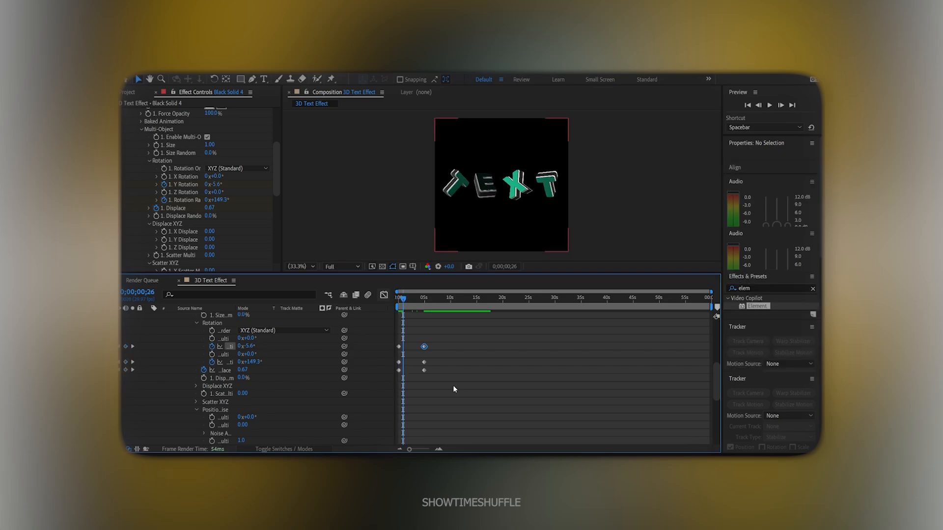
Apply Easy Ease to the three end keyframes and shift them earlier, to about 3 seconds
left_click_drag(457, 398, 416, 348)
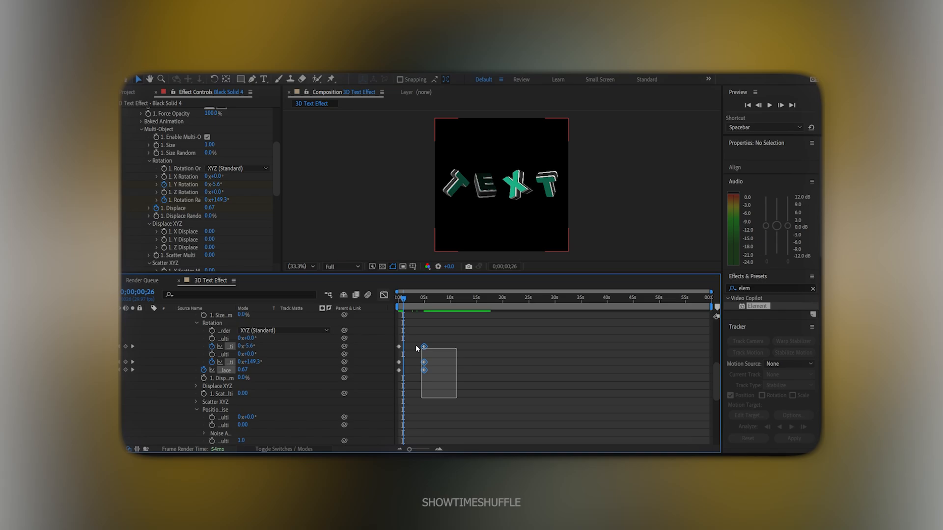
key("F9")
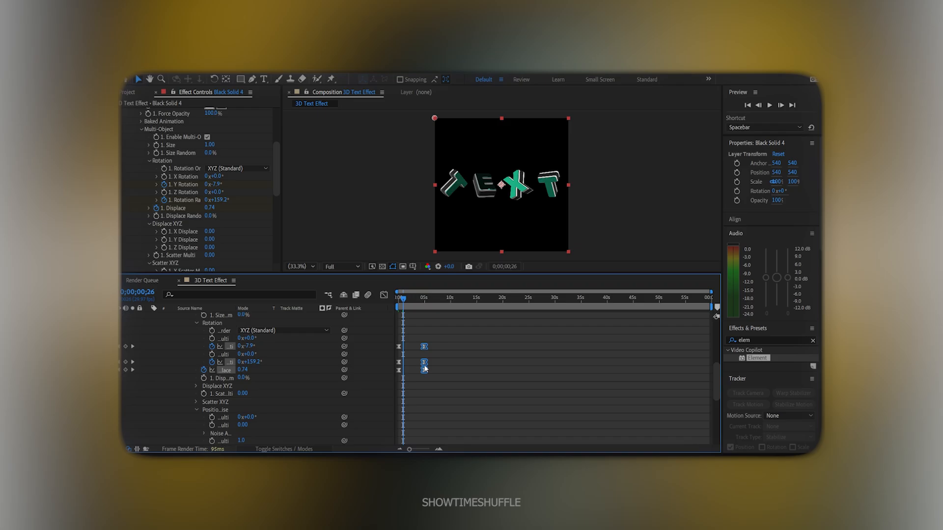
left_click_drag(425, 369, 413, 368)
left_click(399, 302)
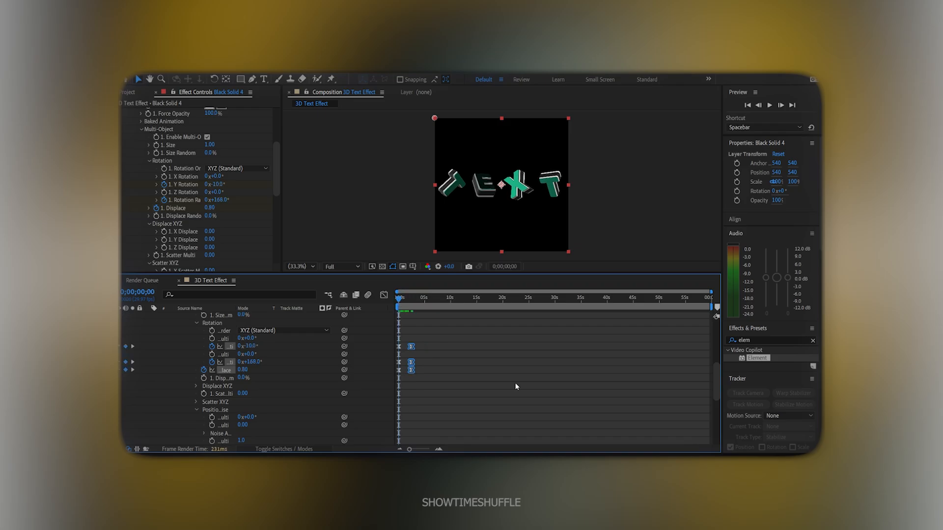